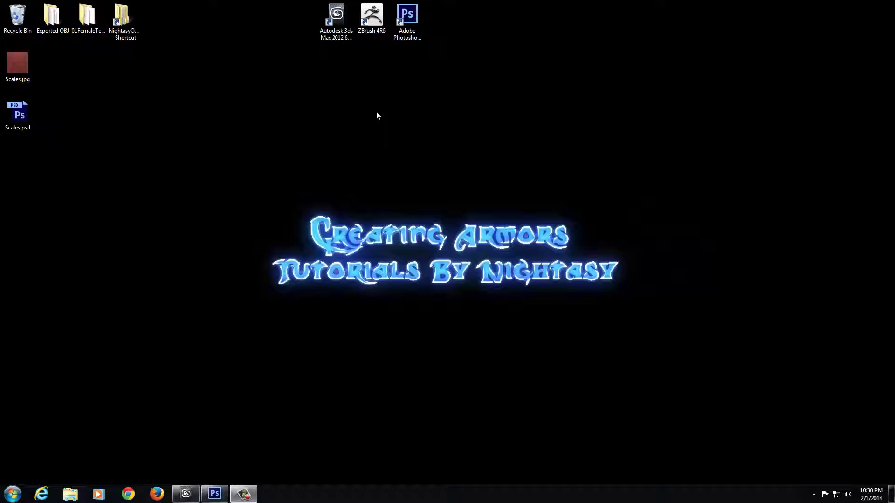
# Launch ZBrush 4R6 and hide the LightBox project browser.
pyautogui.doubleClick(373, 19)
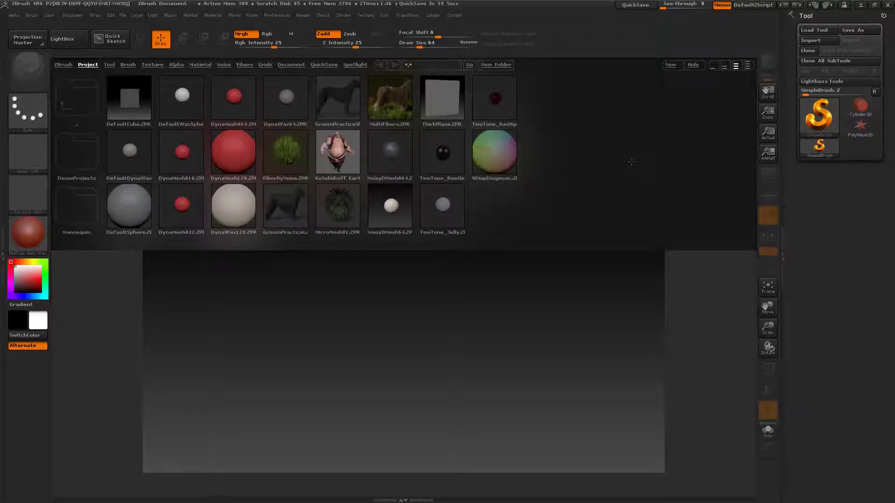
pyautogui.click(693, 65)
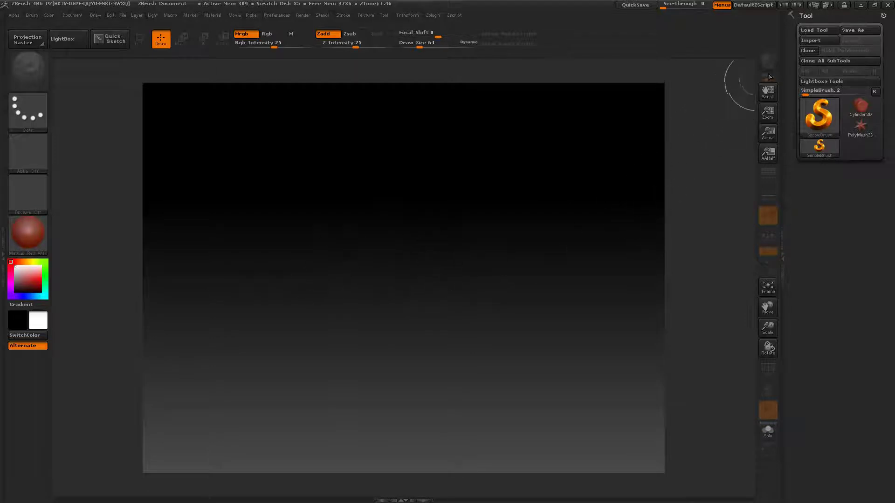
# Import the mesh LowPolyUpperChest.obj from the Exported OBJ folder on the desktop.
pyautogui.click(815, 41)
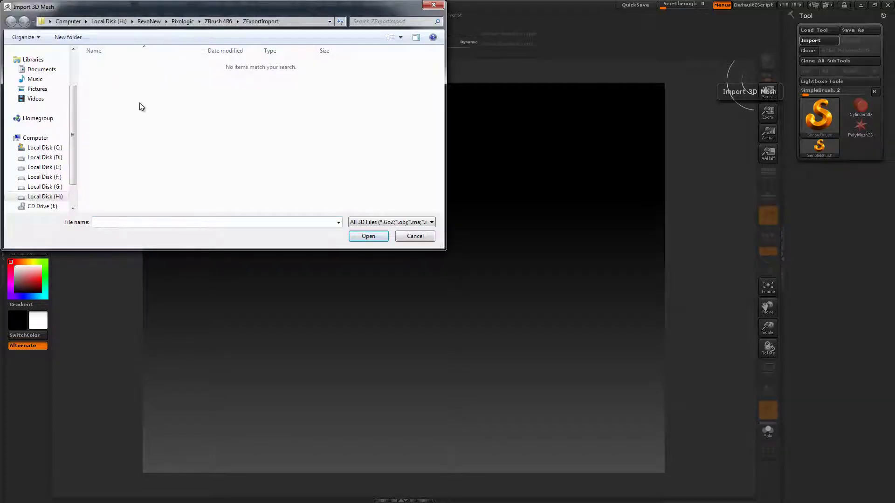
pyautogui.scroll(2, 44, 73)
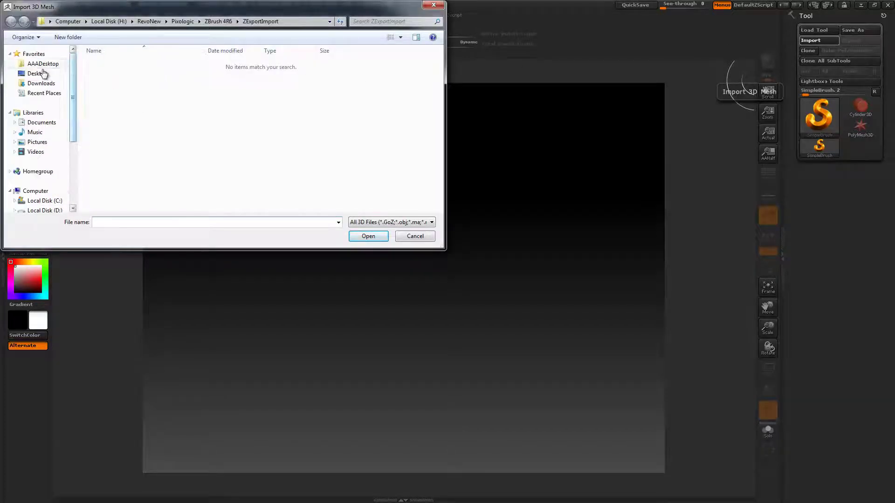
pyautogui.click(43, 73)
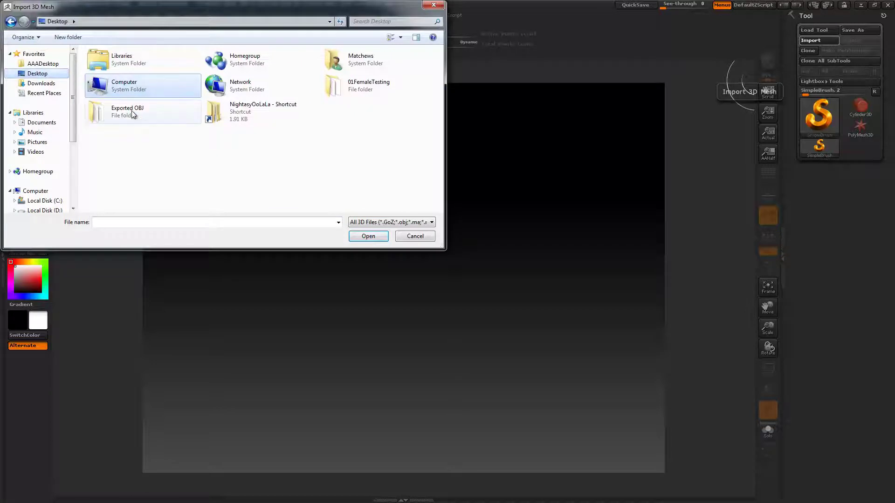
pyautogui.doubleClick(131, 110)
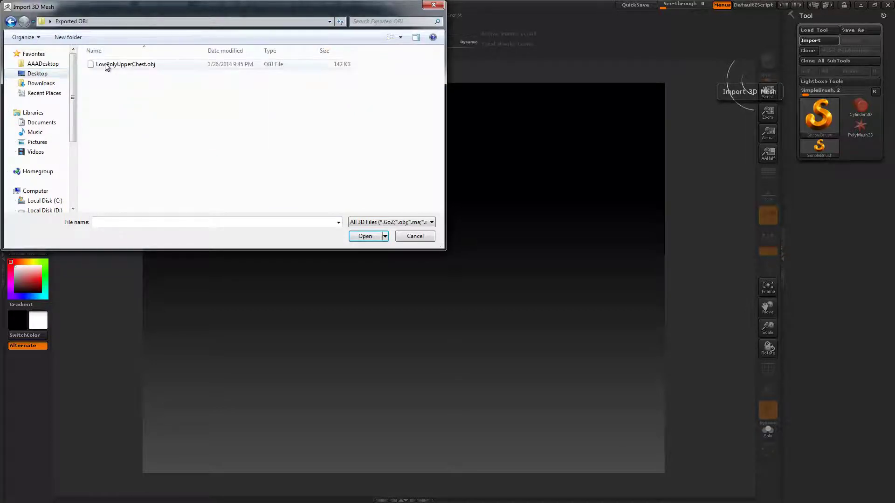
pyautogui.click(128, 65)
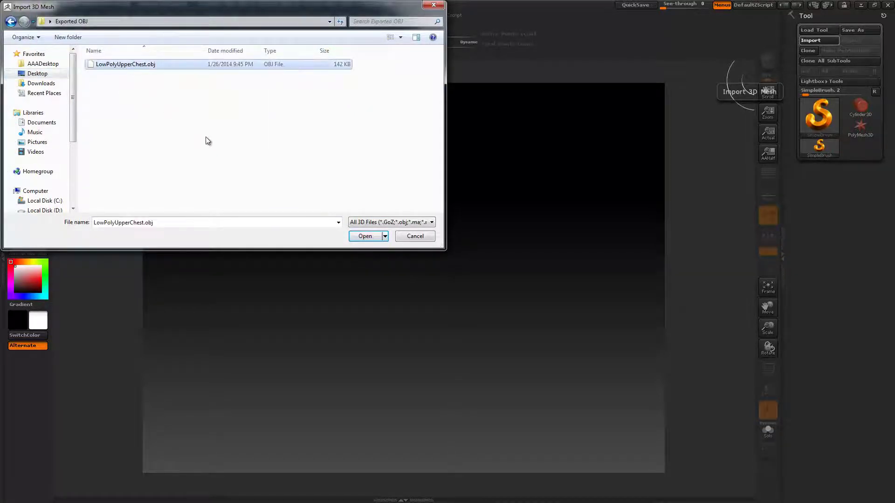
pyautogui.click(362, 238)
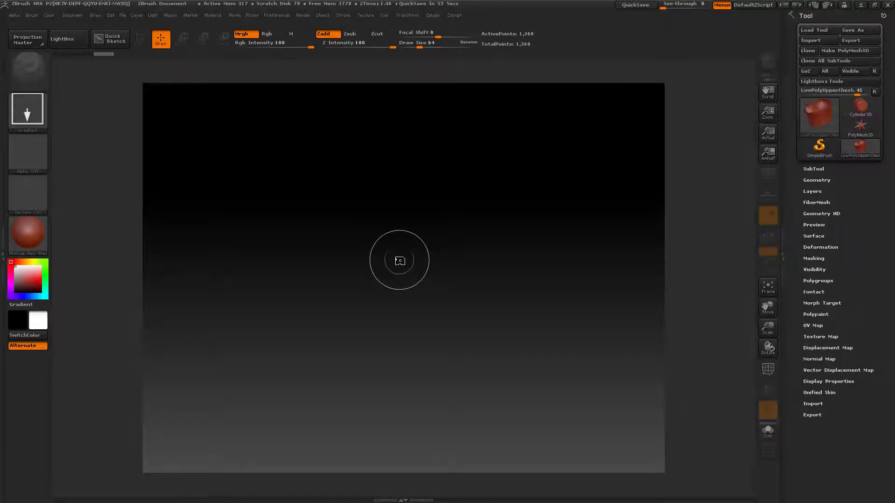
# Draw the imported chest mesh upright in the middle of the canvas and turn on Edit mode.
pyautogui.moveTo(399, 261); pyautogui.dragTo(399, 455)
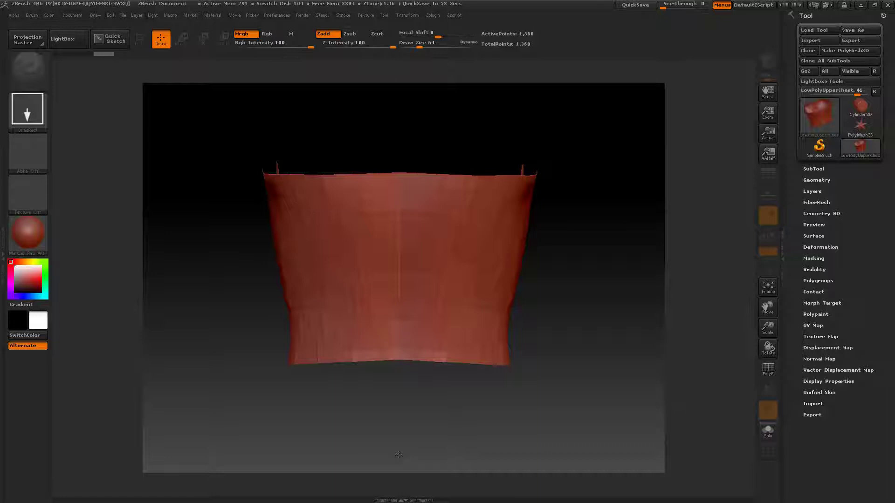
pyautogui.moveTo(398, 454); pyautogui.dragTo(399, 454)
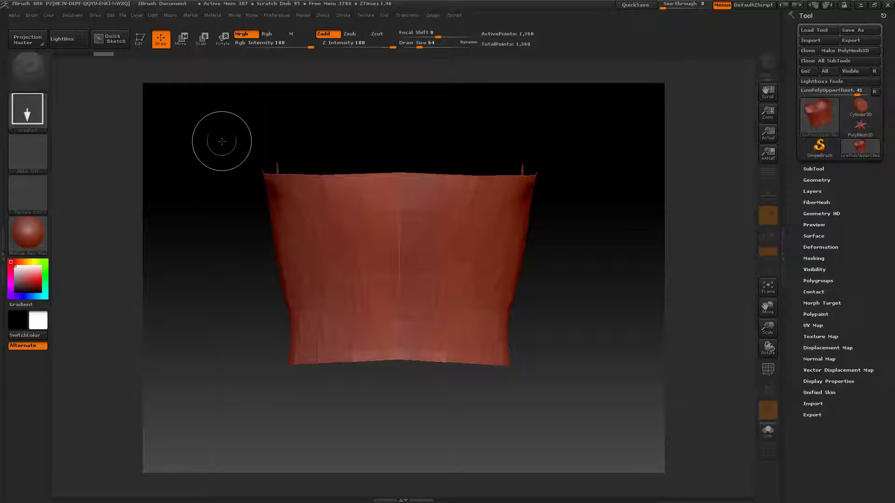
pyautogui.click(141, 41)
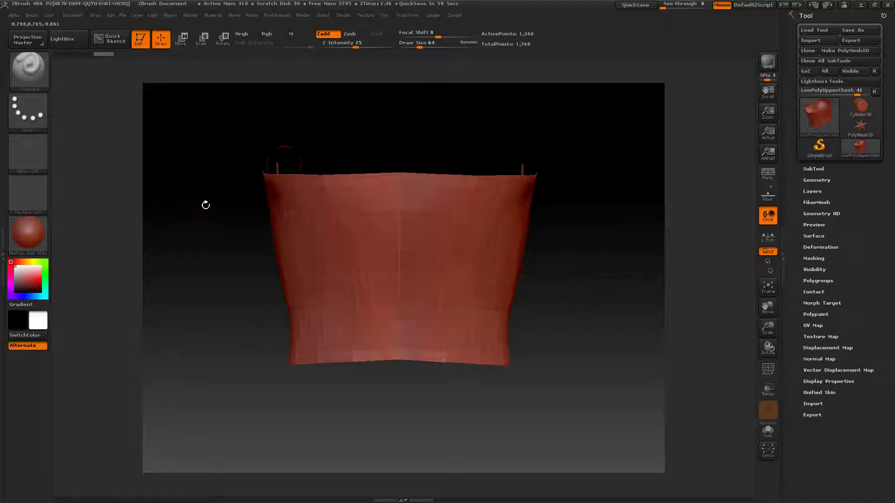
# Examine the chest mesh from the back, side, underside and front by rotating and repositioning the view.
pyautogui.moveTo(599, 274); pyautogui.dragTo(592, 292)
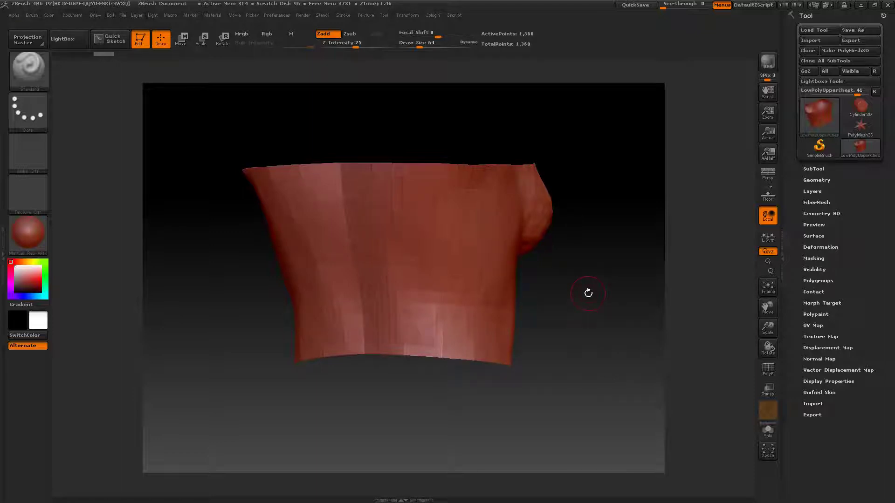
pyautogui.moveTo(588, 293)
pyautogui.mouseDown()
pyautogui.moveTo(605, 267)
pyautogui.moveTo(550, 353)
pyautogui.moveTo(568, 295)
pyautogui.mouseUp()
pyautogui.press('b')
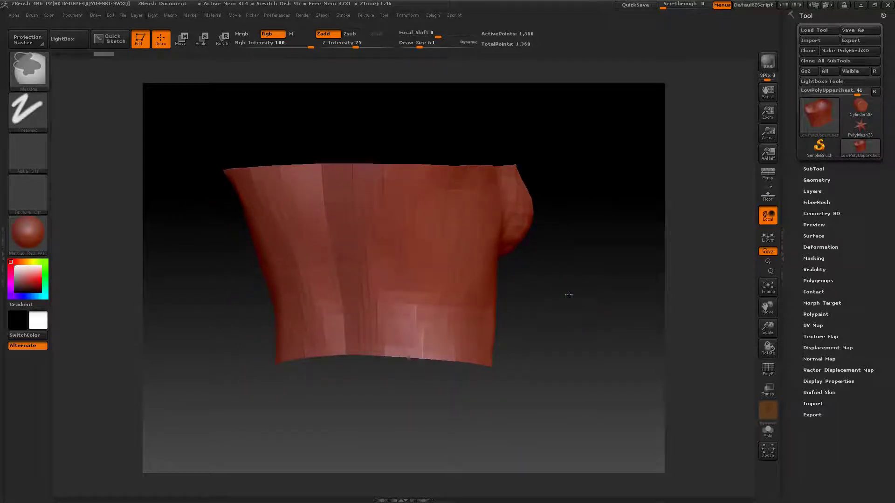
pyautogui.moveTo(567, 295)
pyautogui.mouseDown()
pyautogui.moveTo(563, 282)
pyautogui.moveTo(558, 307)
pyautogui.moveTo(577, 293)
pyautogui.moveTo(536, 291)
pyautogui.moveTo(589, 289)
pyautogui.moveTo(571, 288)
pyautogui.moveTo(398, 371)
pyautogui.moveTo(560, 305)
pyautogui.moveTo(601, 308)
pyautogui.moveTo(620, 271)
pyautogui.moveTo(607, 331)
pyautogui.moveTo(586, 270)
pyautogui.moveTo(577, 270)
pyautogui.moveTo(575, 318)
pyautogui.moveTo(613, 313)
pyautogui.moveTo(581, 314)
pyautogui.moveTo(575, 233)
pyautogui.moveTo(576, 326)
pyautogui.moveTo(527, 320)
pyautogui.moveTo(562, 318)
pyautogui.mouseUp()
pyautogui.press('ctrl')
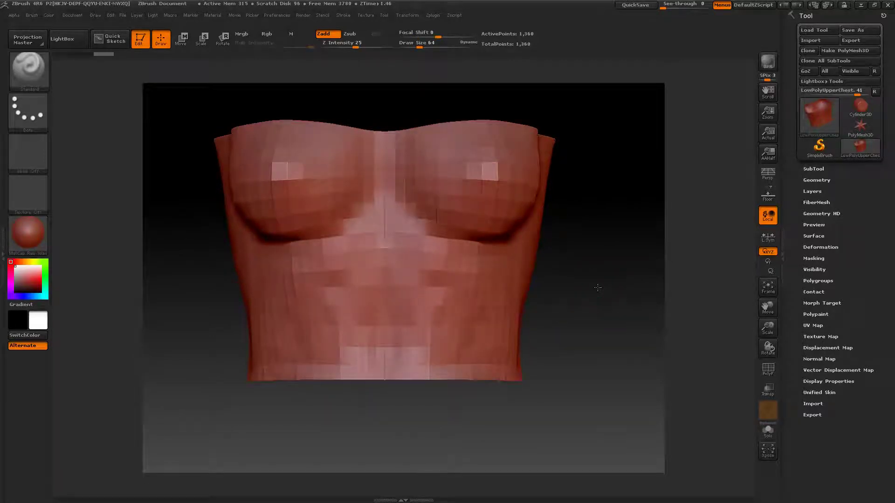
pyautogui.moveTo(598, 287); pyautogui.dragTo(565, 246)
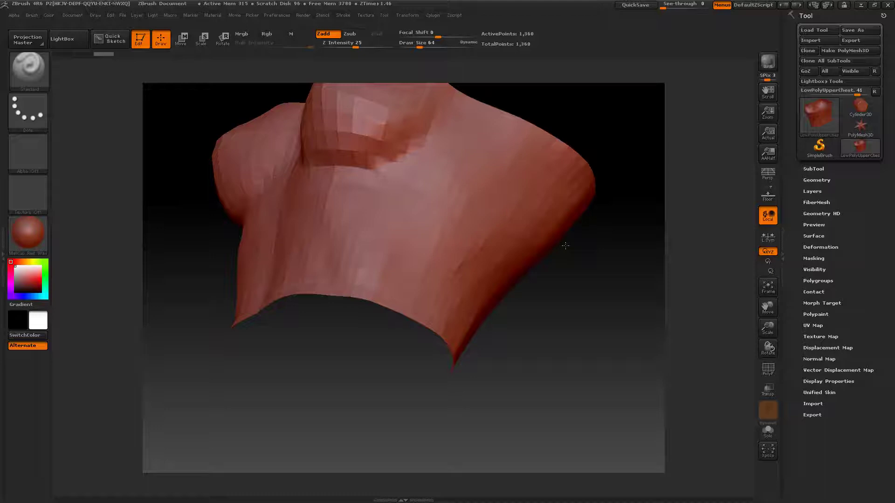
pyautogui.moveTo(565, 245); pyautogui.dragTo(588, 283)
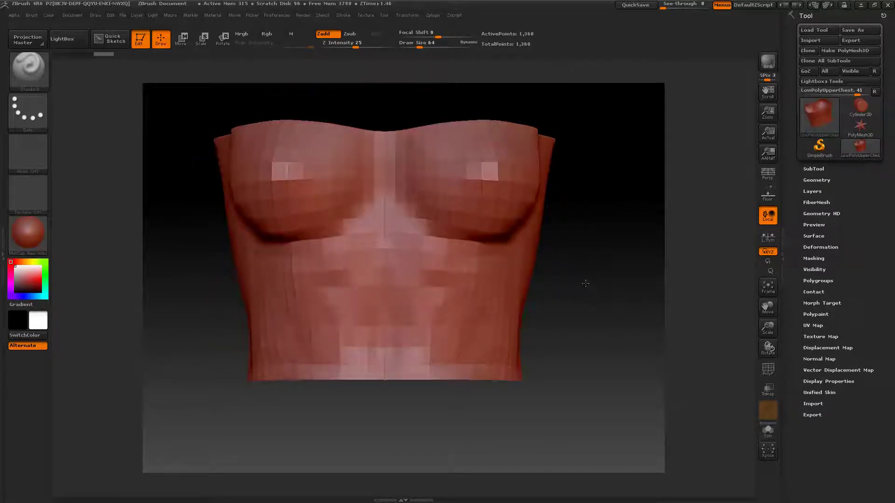
pyautogui.moveTo(585, 283); pyautogui.dragTo(616, 287)
pyautogui.press('shift')
pyautogui.moveTo(603, 285); pyautogui.dragTo(543, 296)
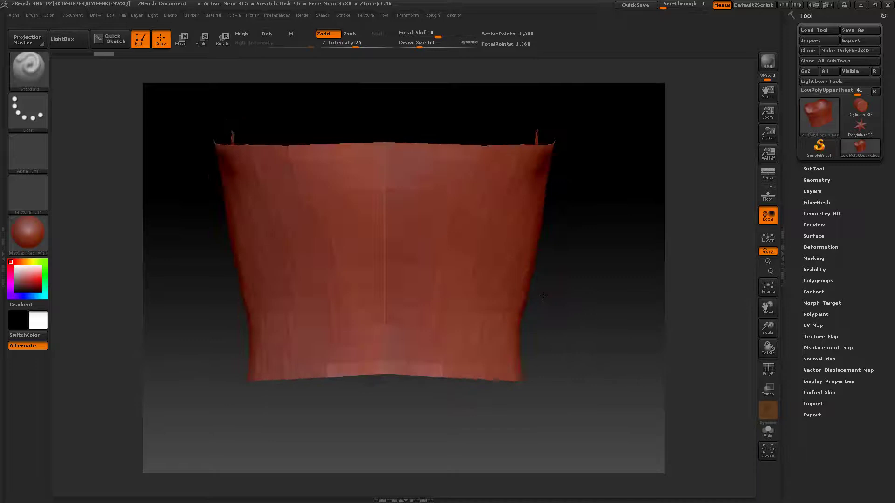
pyautogui.press('shift')
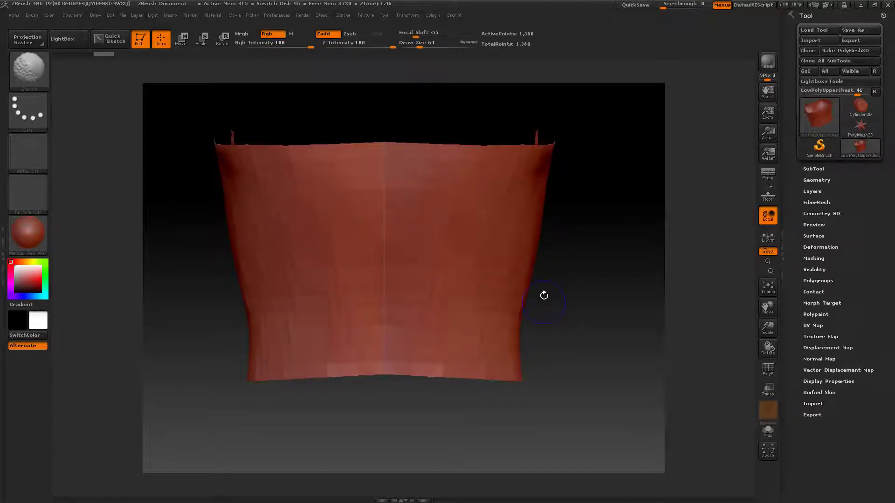
pyautogui.moveTo(562, 315)
pyautogui.mouseDown()
pyautogui.moveTo(610, 283)
pyautogui.moveTo(595, 319)
pyautogui.moveTo(639, 313)
pyautogui.moveTo(523, 315)
pyautogui.moveTo(578, 312)
pyautogui.mouseUp()
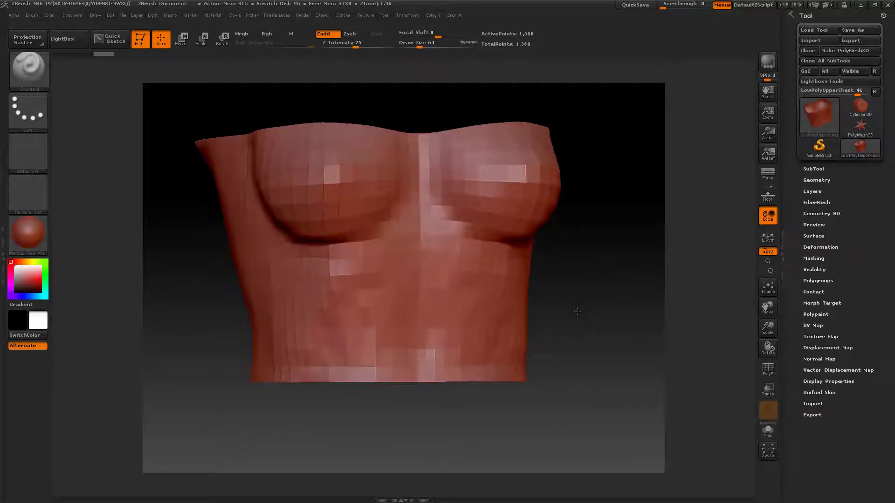
pyautogui.moveTo(578, 311)
pyautogui.mouseDown()
pyautogui.moveTo(574, 318)
pyautogui.moveTo(586, 315)
pyautogui.moveTo(573, 323)
pyautogui.moveTo(590, 282)
pyautogui.moveTo(604, 292)
pyautogui.moveTo(603, 314)
pyautogui.moveTo(587, 314)
pyautogui.moveTo(609, 309)
pyautogui.mouseUp()
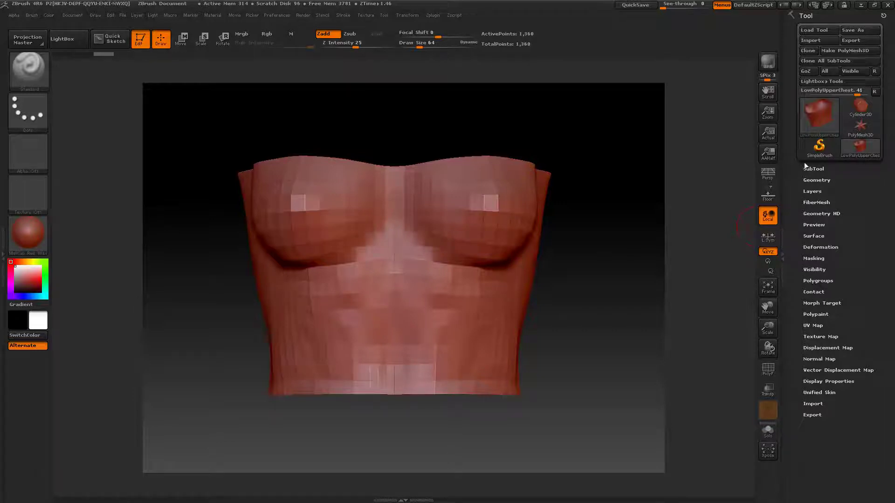
# Create polygroups with Auto Groups With UV and apply Groups Split to the chest mesh, allowing non-undoable operations until the next restart.
pyautogui.click(816, 281)
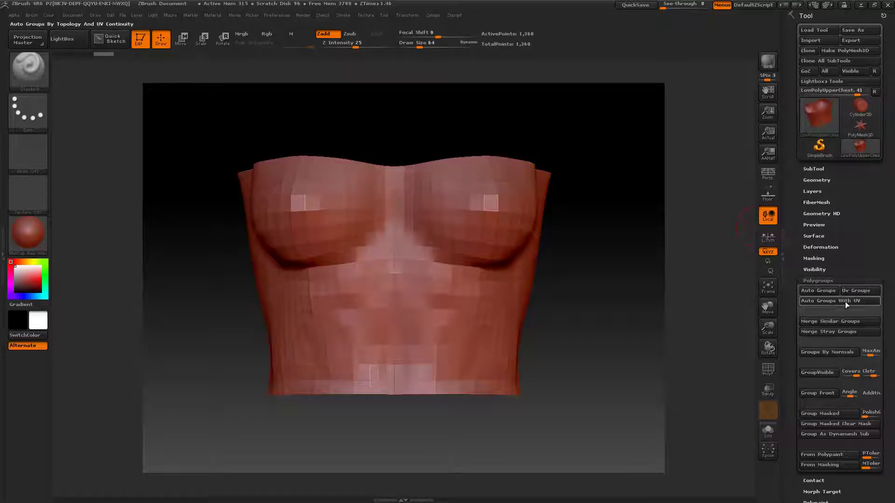
pyautogui.click(823, 280)
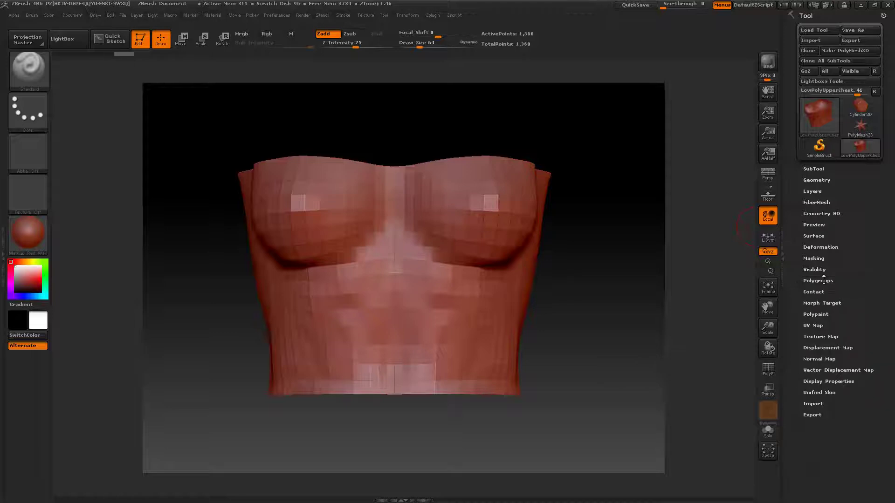
pyautogui.click(817, 169)
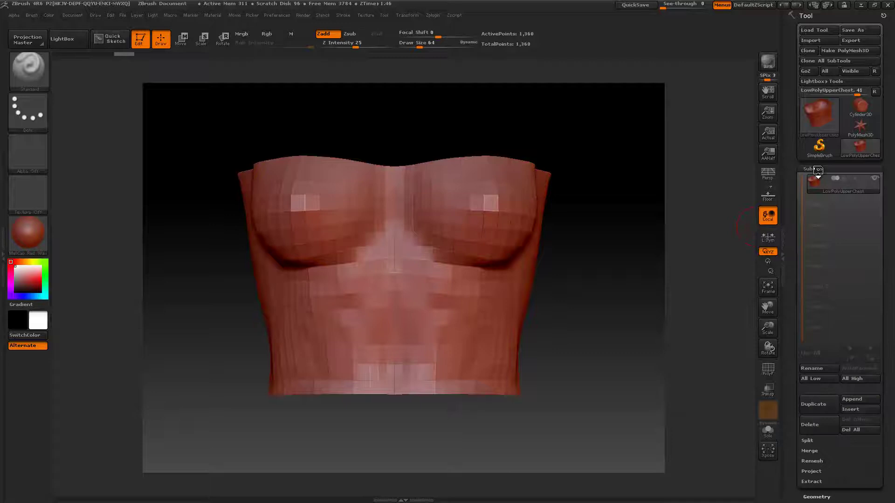
pyautogui.click(809, 441)
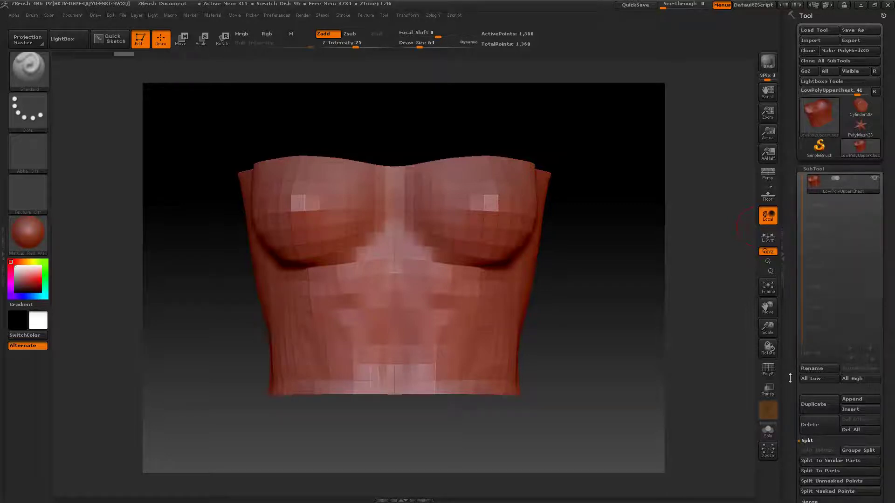
pyautogui.moveTo(791, 389); pyautogui.dragTo(788, 336)
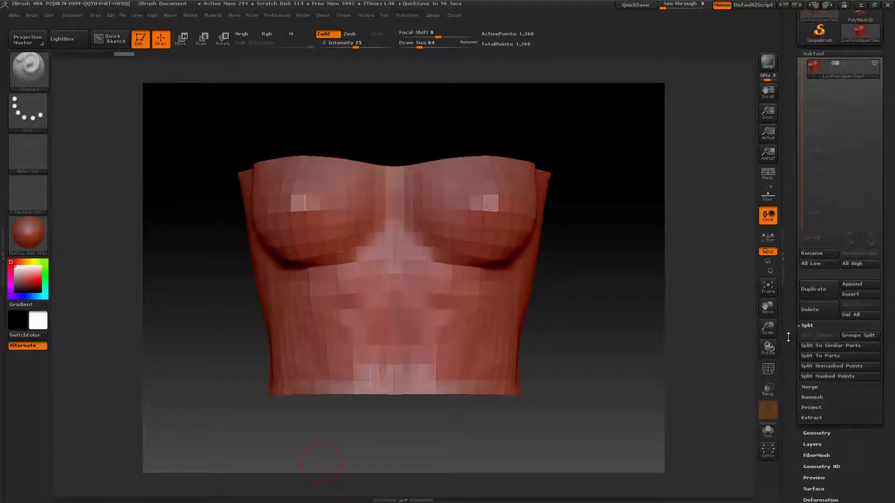
pyautogui.click(862, 336)
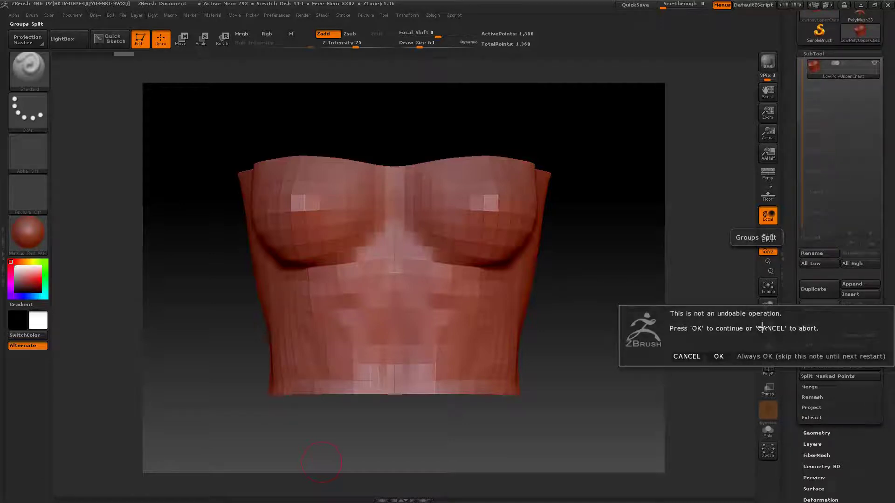
pyautogui.click(787, 357)
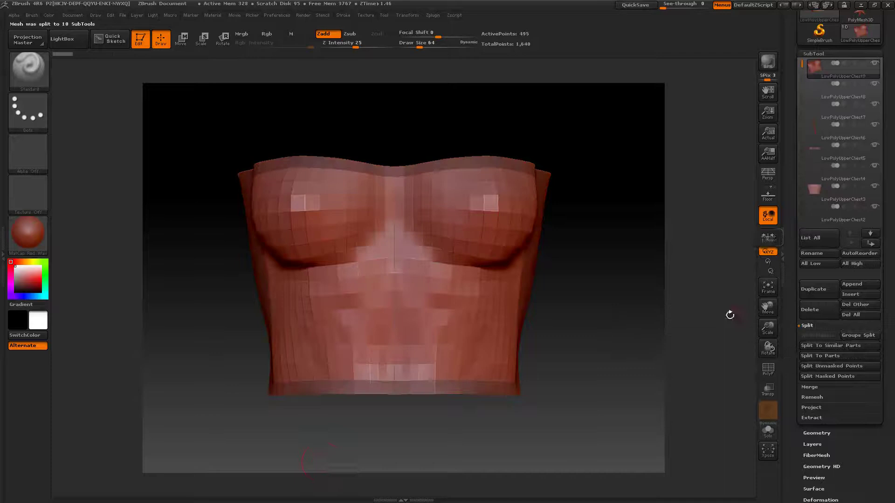
# Inspect the split subtools LowPolyUpperChest8, LowPolyUpperChest7 and LowPolyUpperChest6 on the model, and reselect LowPolyUpperChest9.
pyautogui.moveTo(795, 161); pyautogui.dragTo(795, 250)
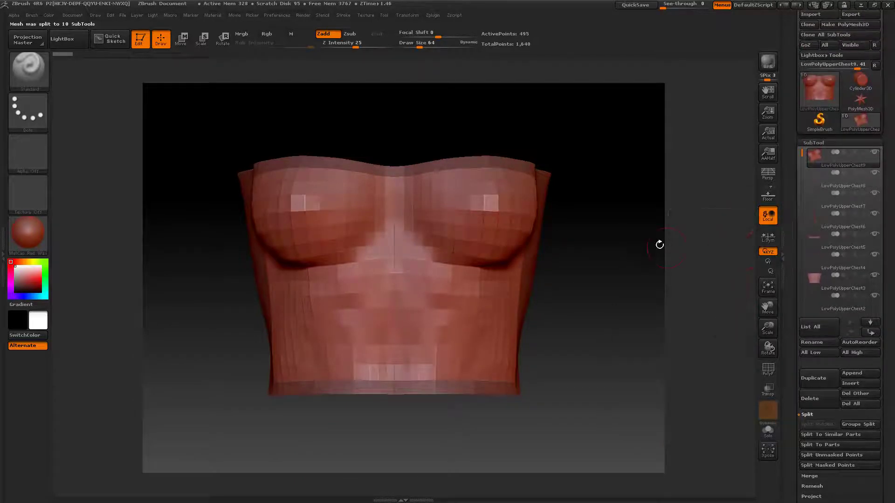
pyautogui.moveTo(596, 288); pyautogui.dragTo(621, 315)
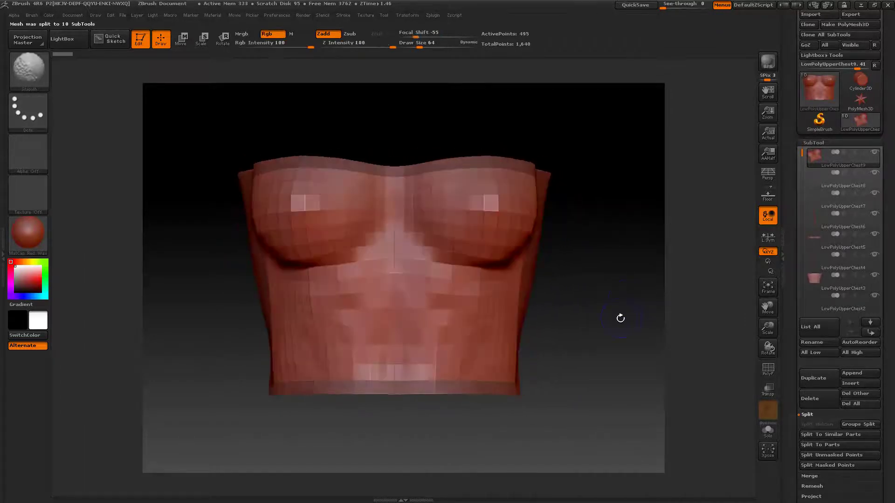
pyautogui.click(817, 181)
pyautogui.moveTo(636, 304); pyautogui.dragTo(467, 212)
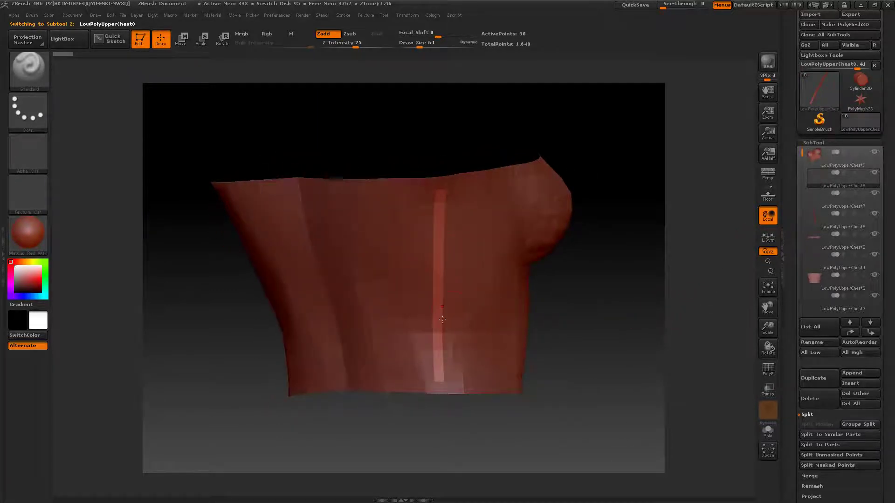
pyautogui.click(814, 205)
pyautogui.moveTo(615, 315); pyautogui.dragTo(552, 354)
pyautogui.click(815, 219)
pyautogui.moveTo(815, 161)
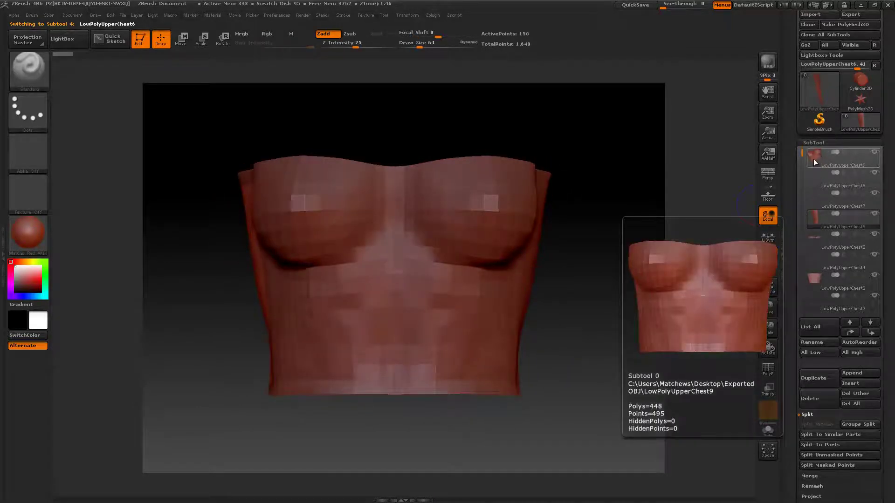
pyautogui.click(813, 159)
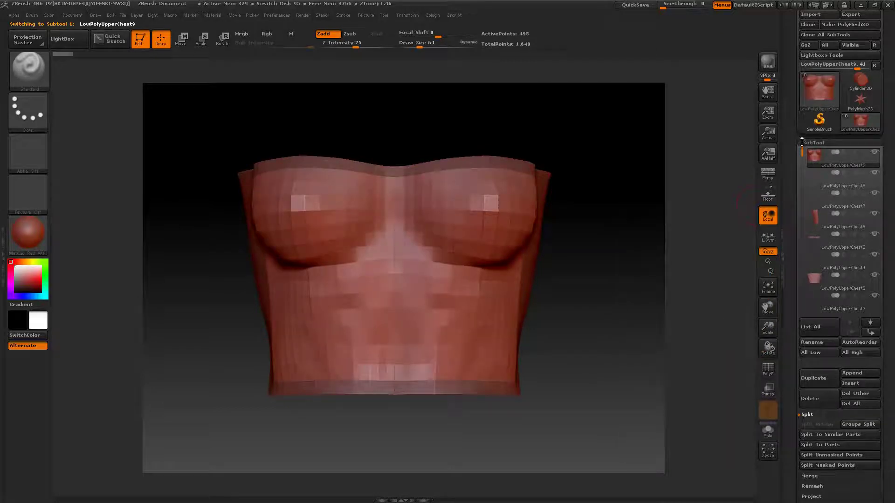
pyautogui.click(830, 143)
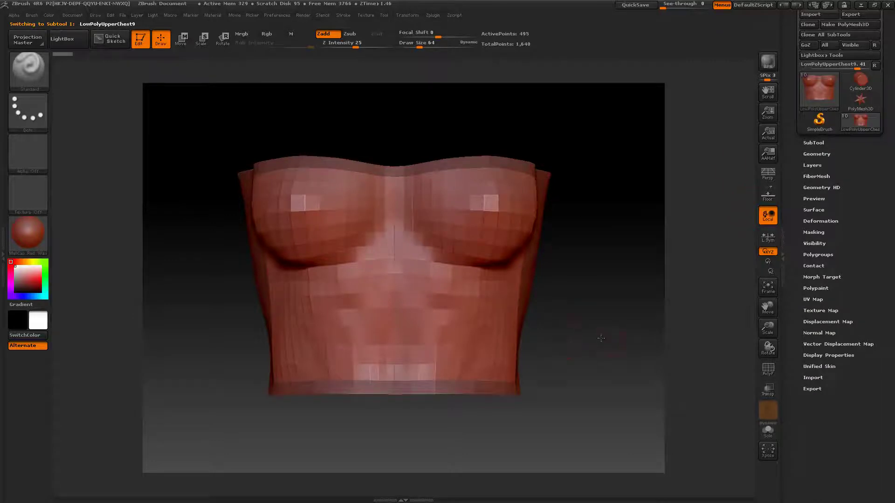
pyautogui.moveTo(600, 340); pyautogui.dragTo(570, 340)
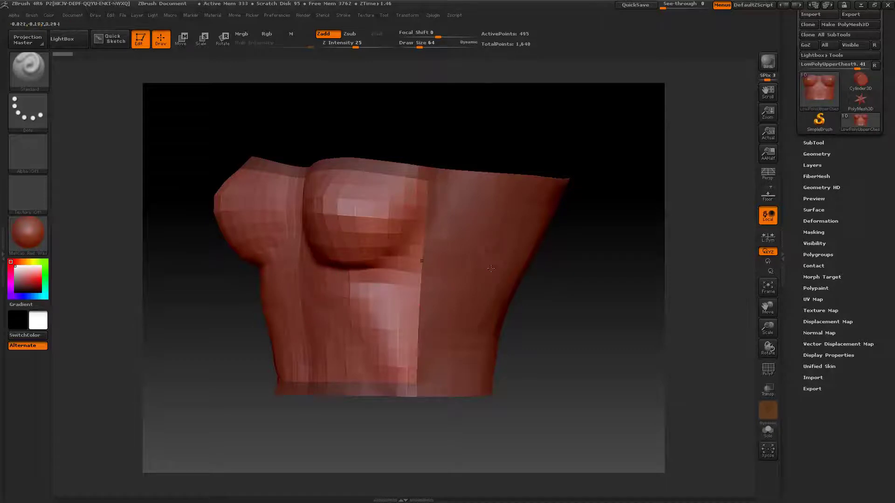
pyautogui.moveTo(539, 319); pyautogui.dragTo(565, 324)
pyautogui.keyDown('alt'); pyautogui.moveTo(485, 326); pyautogui.dragTo(561, 313); pyautogui.keyUp('alt')
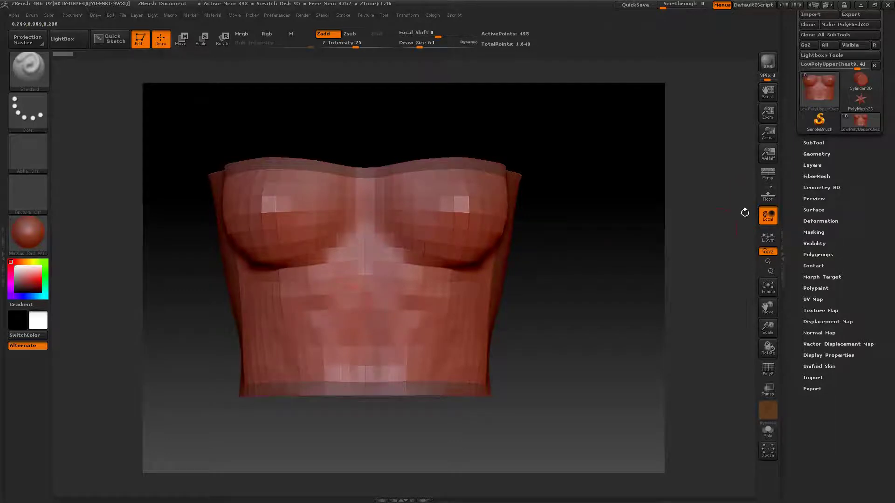
# Turn off subdivision smoothing and divide the LowPolyUpperChest9 subtool up to subdivision level 3.
pyautogui.click(813, 154)
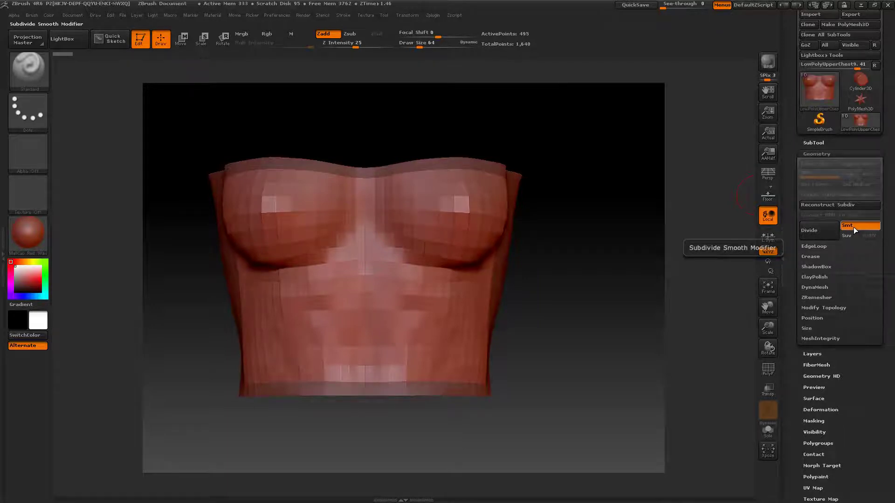
pyautogui.click(853, 227)
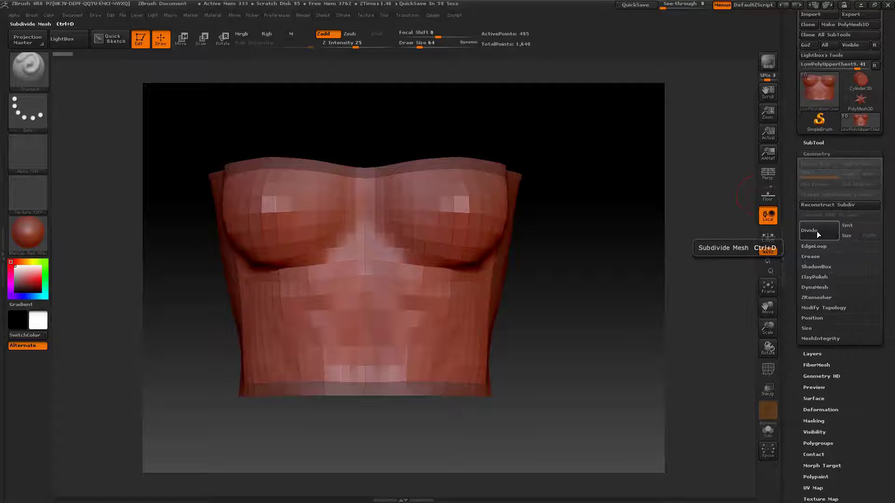
pyautogui.click(816, 231)
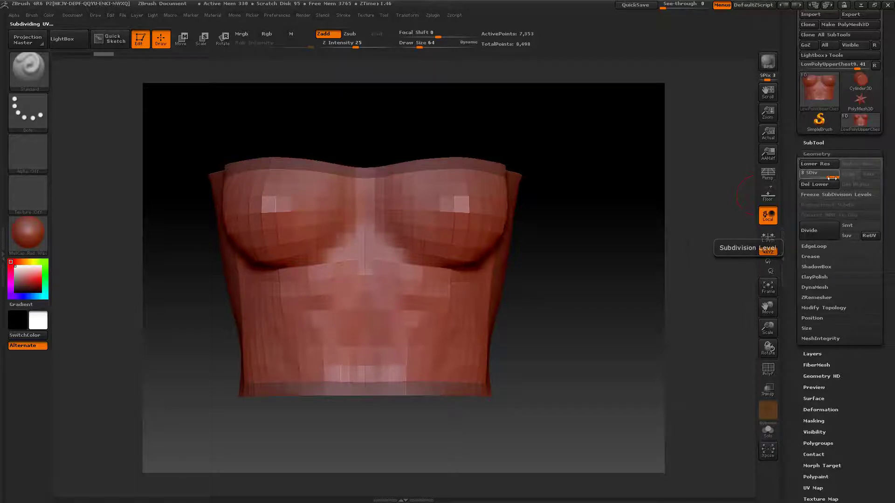
# Compare the chest subtool's wireframe density at subdivision levels 1, 2 and 3 using Polyframe, finishing at level 3 with Polyframe off.
pyautogui.moveTo(831, 178); pyautogui.dragTo(802, 179)
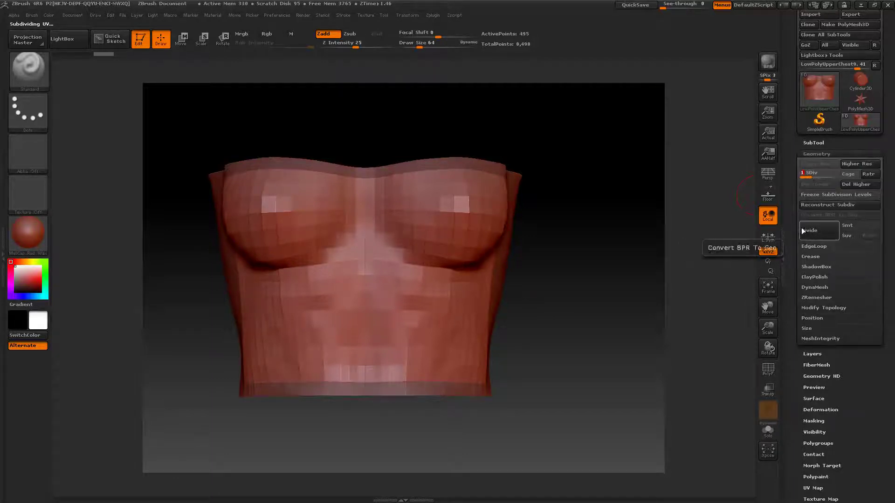
pyautogui.click(769, 370)
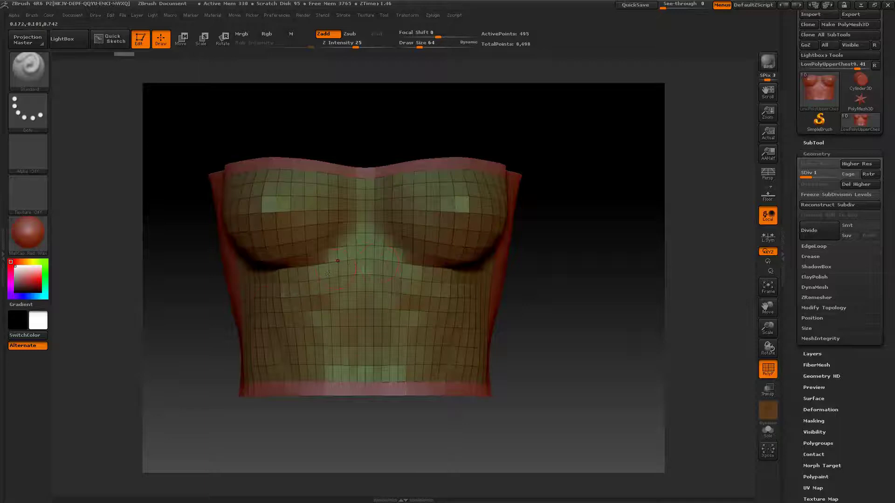
pyautogui.click(767, 373)
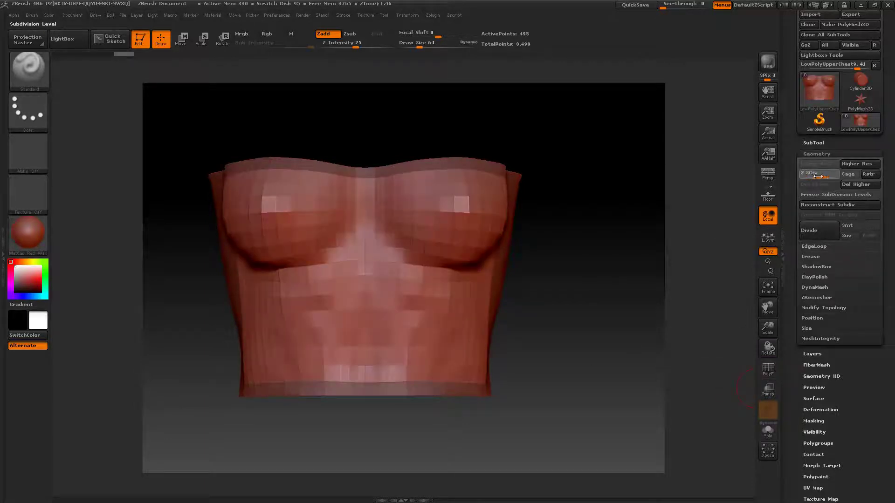
pyautogui.moveTo(808, 176); pyautogui.dragTo(820, 176)
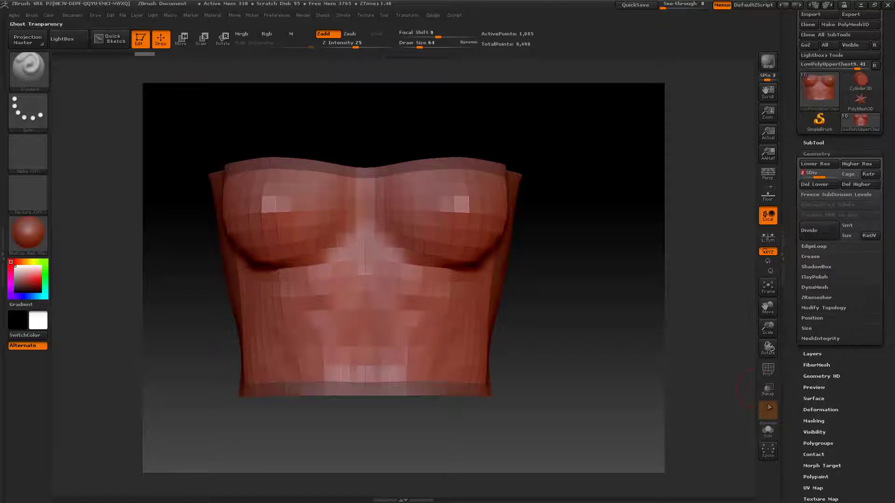
pyautogui.click(767, 370)
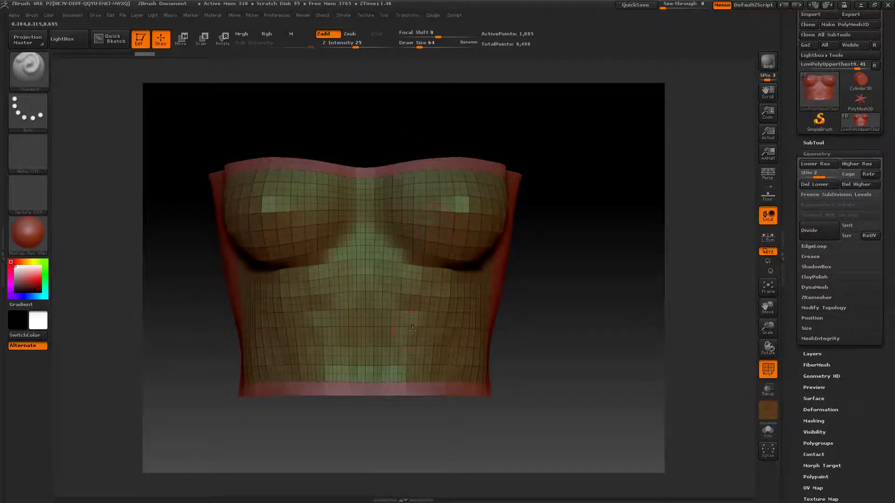
pyautogui.click(768, 369)
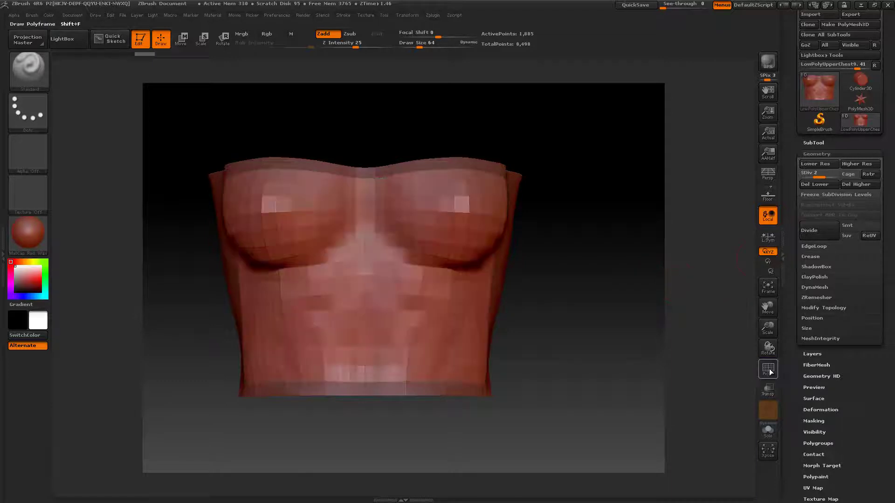
pyautogui.click(833, 175)
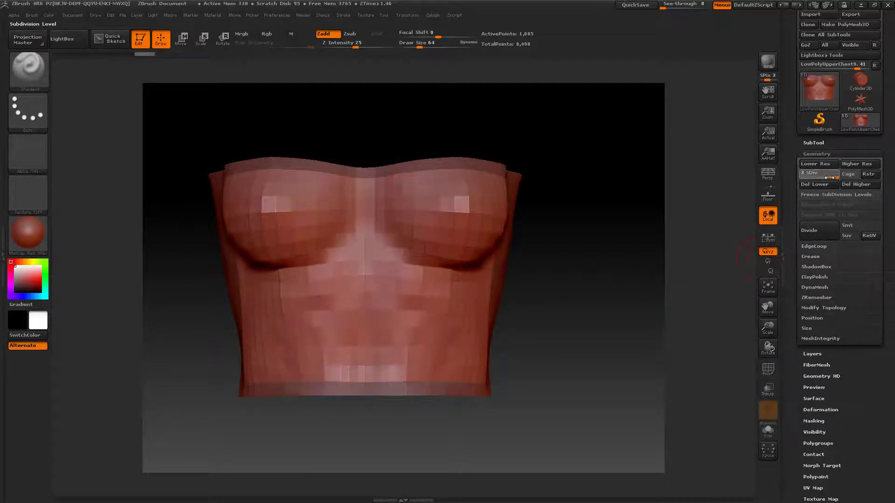
pyautogui.click(768, 369)
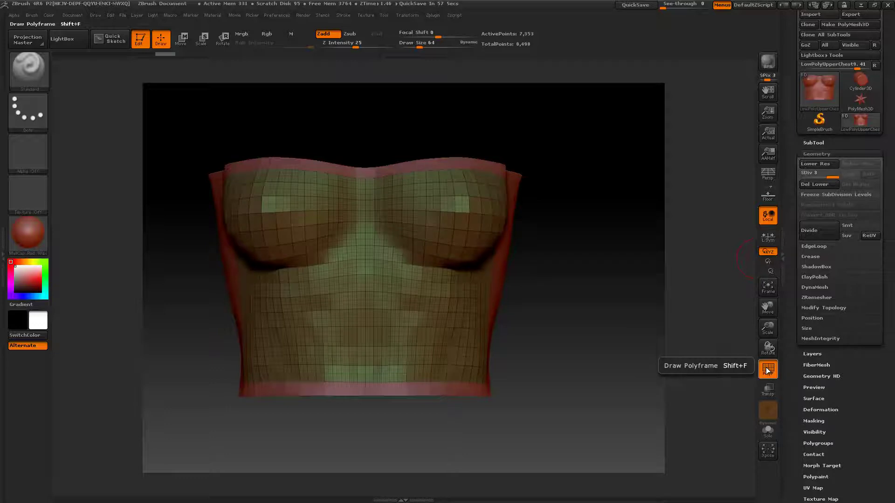
pyautogui.click(767, 370)
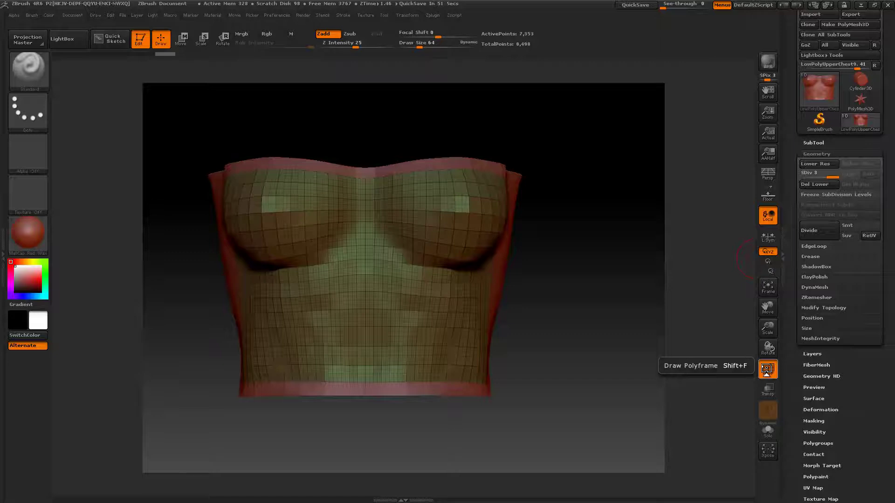
pyautogui.click(766, 369)
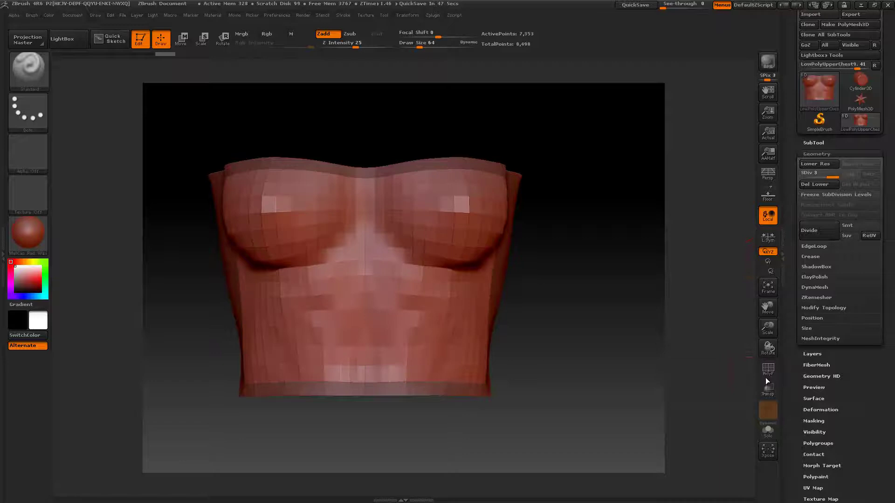
# Mask the chest subtool's open edges by features with only Border enabled, and check the masked rim from the side and front.
pyautogui.click(817, 154)
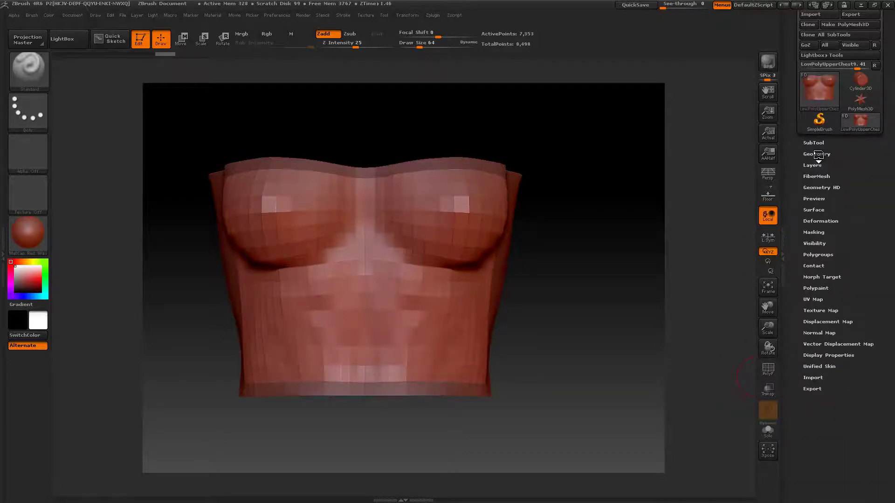
pyautogui.click(811, 232)
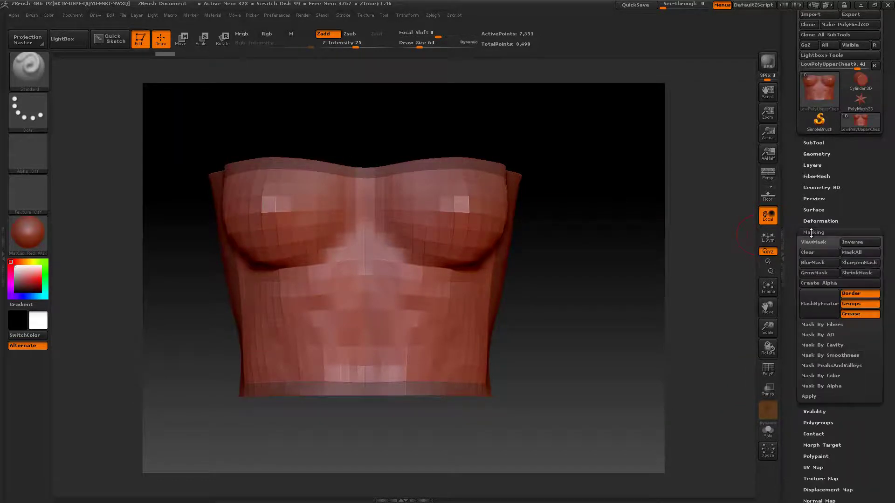
pyautogui.click(854, 306)
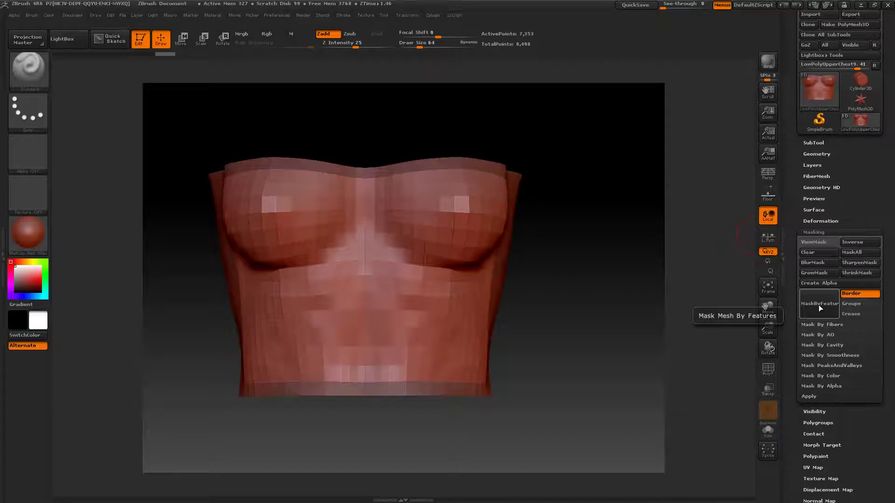
pyautogui.click(818, 304)
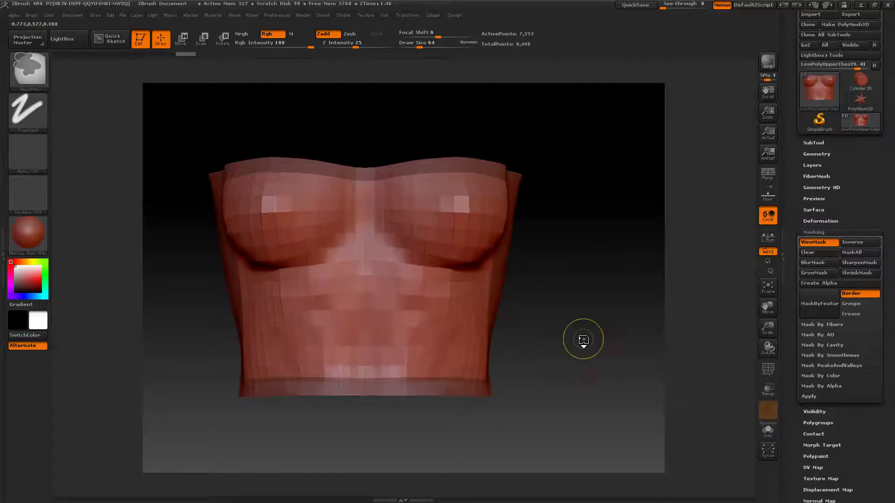
pyautogui.hotkey('ctrl', 'h')
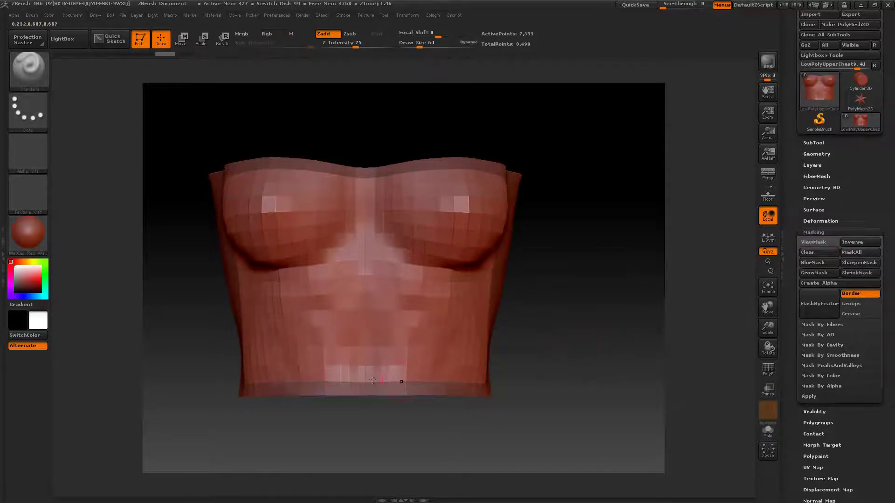
pyautogui.click(825, 304)
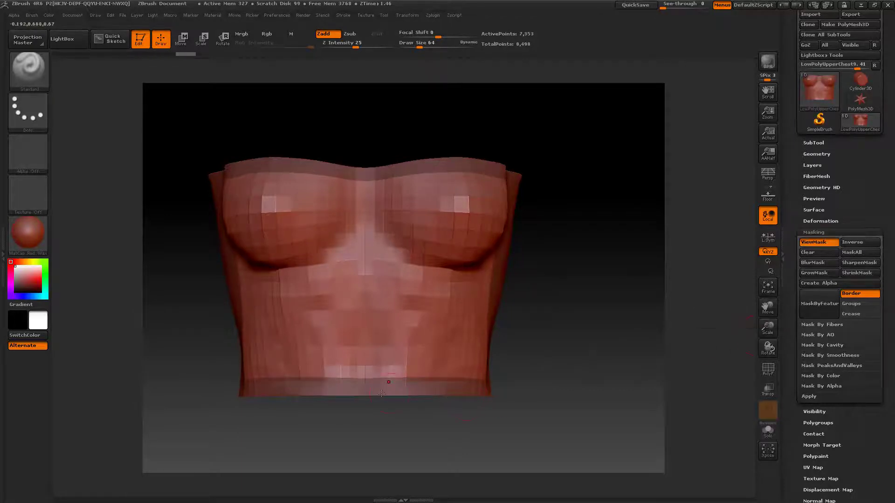
pyautogui.moveTo(519, 371); pyautogui.dragTo(578, 344)
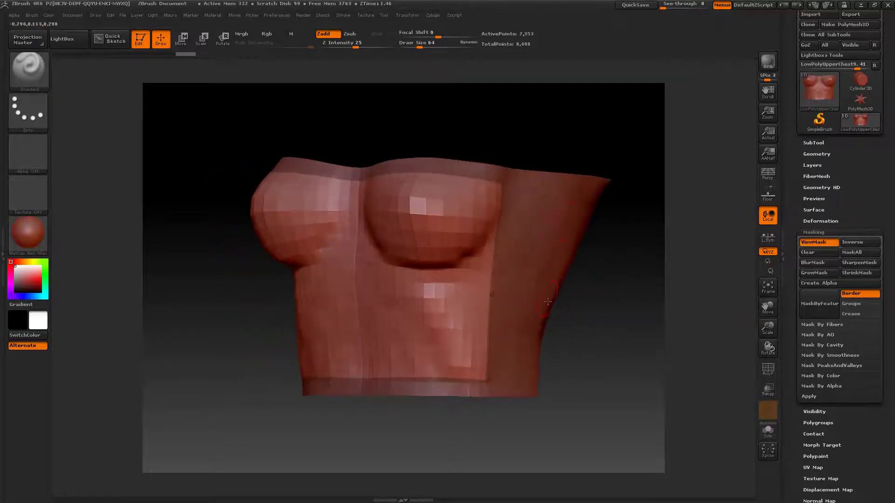
pyautogui.moveTo(562, 312)
pyautogui.keyDown('shift'); pyautogui.mouseDown()
pyautogui.moveTo(594, 335)
pyautogui.moveTo(541, 362)
pyautogui.mouseUp(); pyautogui.keyUp('shift')
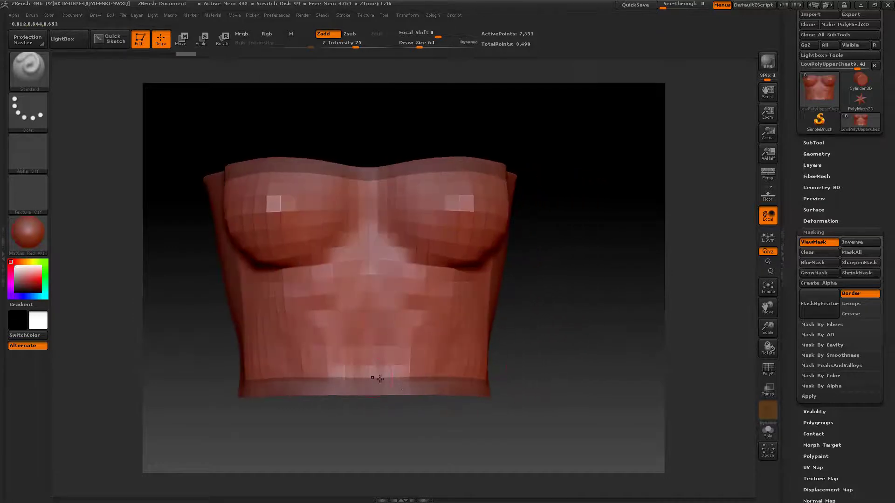
pyautogui.press('shift')
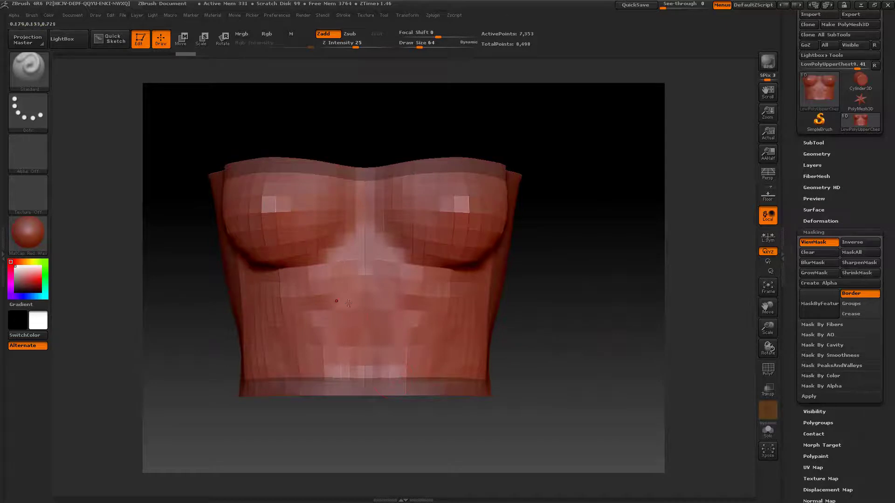
# Import Scales.psd from the Desktop as the current alpha.
pyautogui.click(21, 148)
pyautogui.click(27, 156)
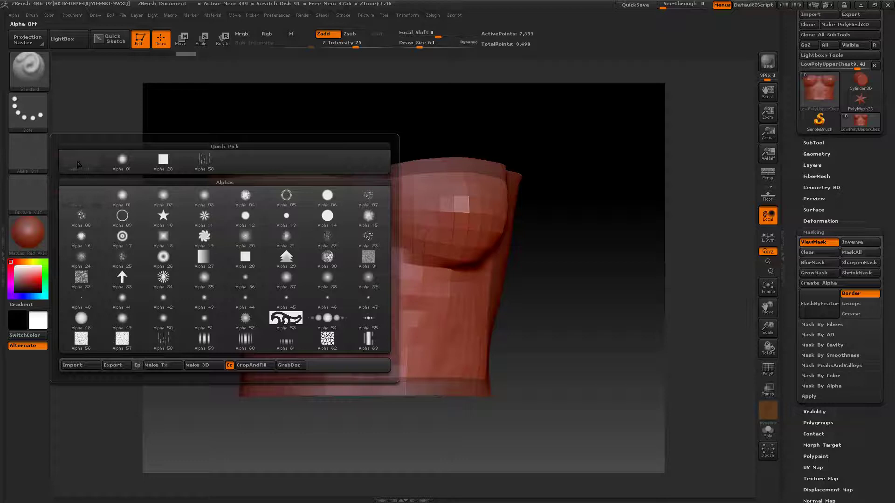
pyautogui.click(30, 154)
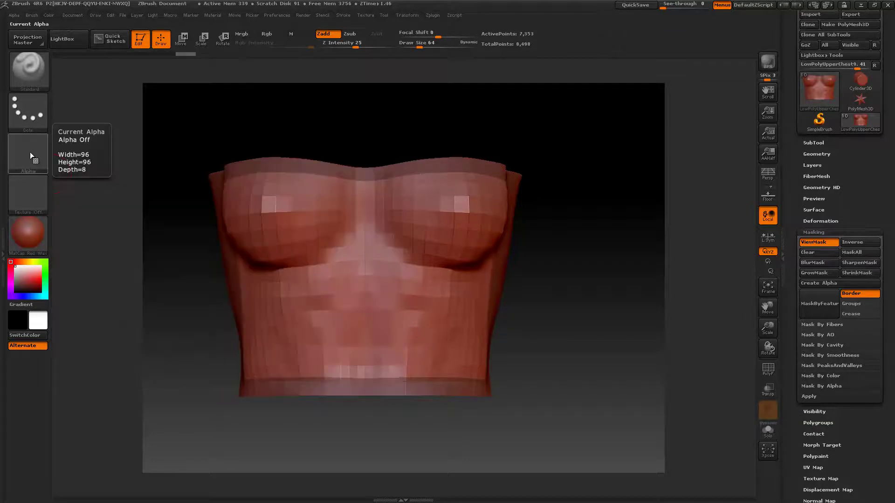
pyautogui.click(30, 152)
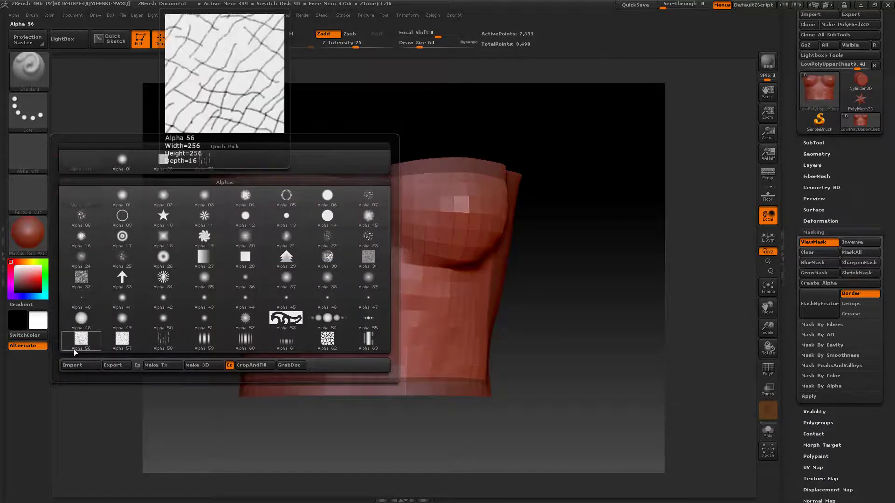
pyautogui.click(73, 365)
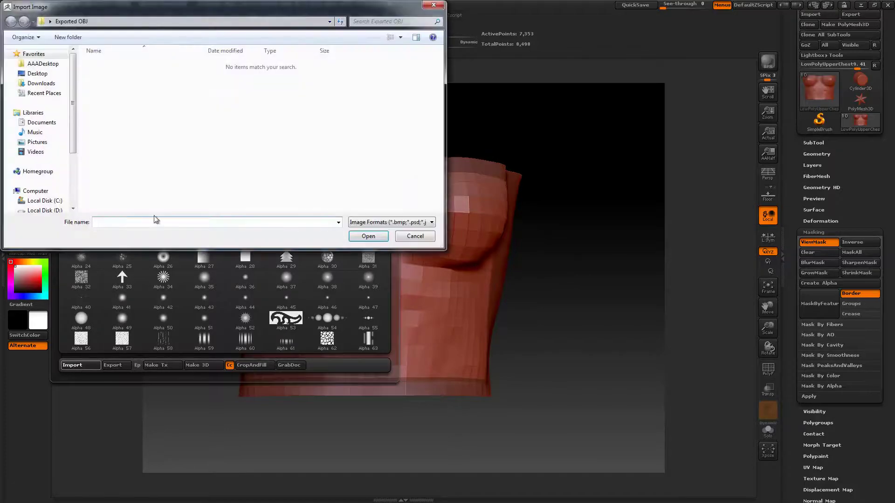
pyautogui.click(41, 73)
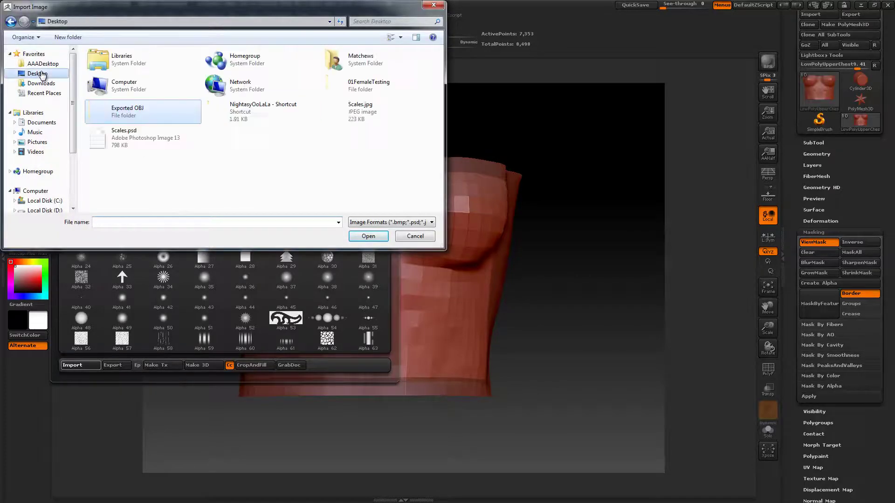
pyautogui.click(120, 138)
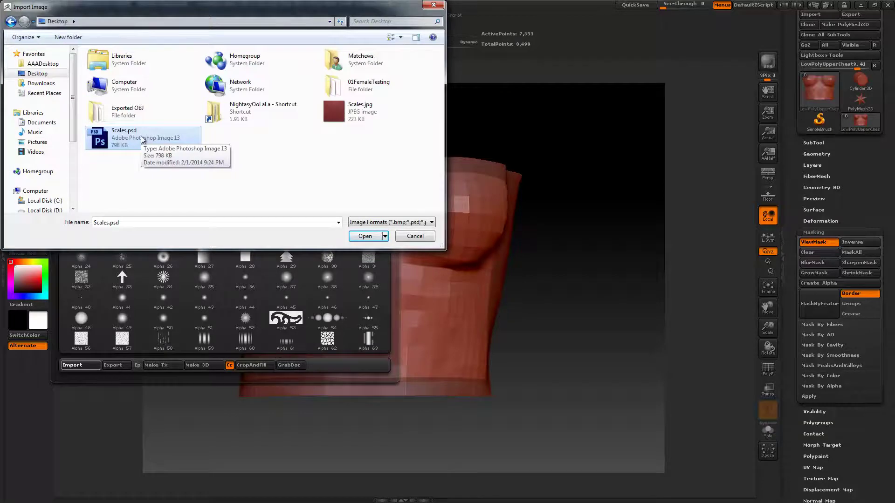
pyautogui.click(365, 236)
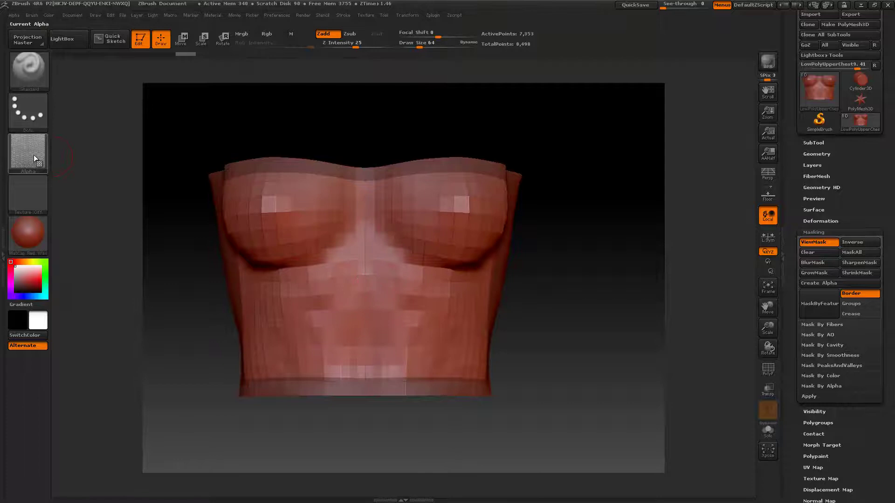
pyautogui.moveTo(37, 149)
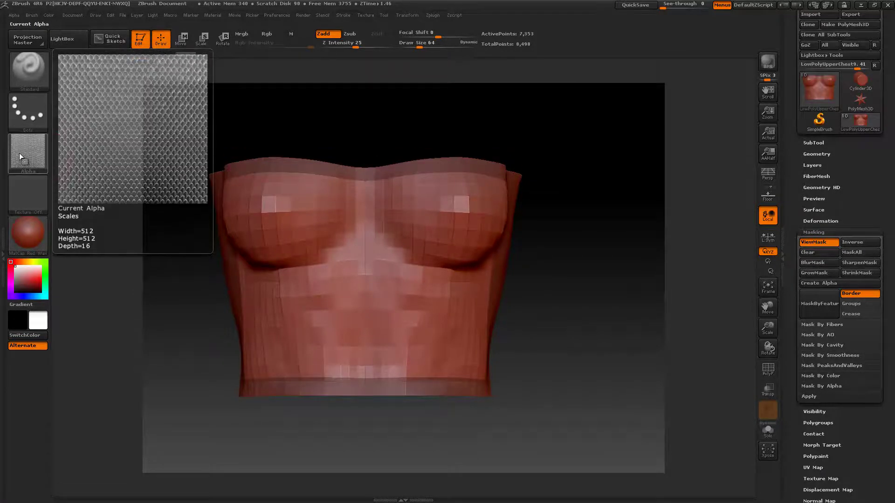
# Try Mask By Alpha on the chest subtool with the Scales alpha at intensity 100 and blend 100, and undo that mask.
pyautogui.click(820, 386)
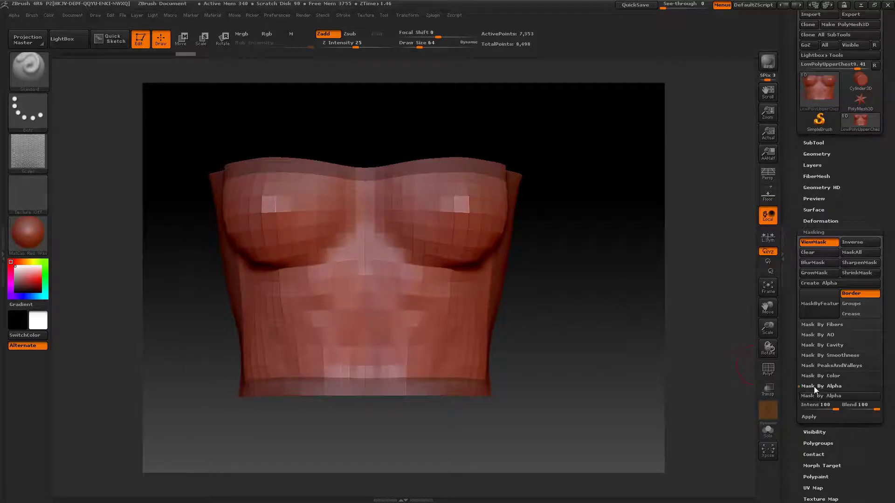
pyautogui.click(819, 397)
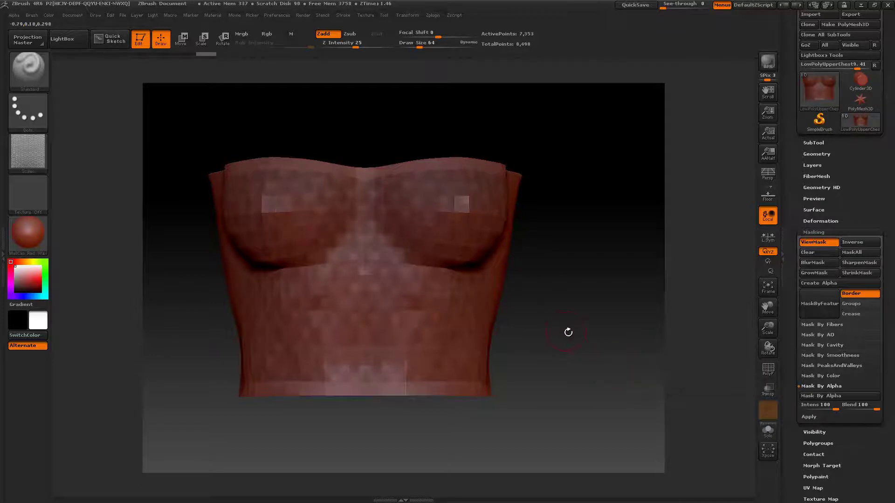
pyautogui.press('ctrl')
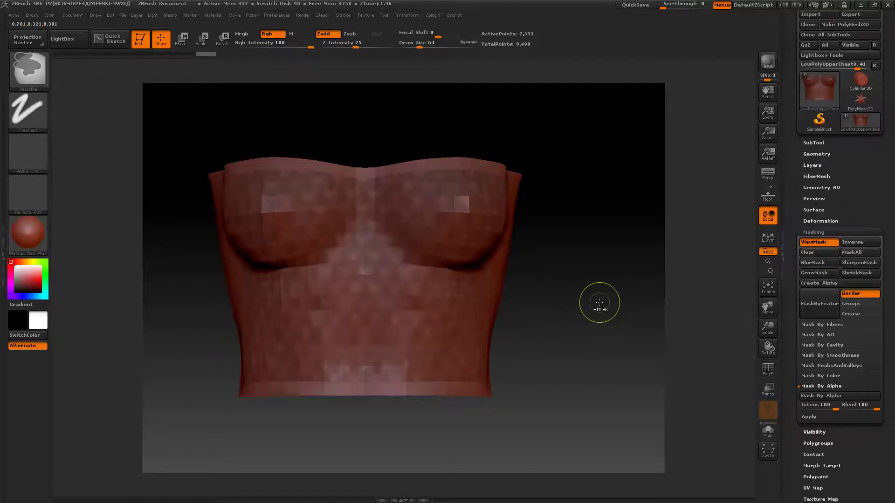
pyautogui.keyDown('ctrl'); pyautogui.moveTo(599, 302); pyautogui.dragTo(601, 299); pyautogui.keyUp('ctrl')
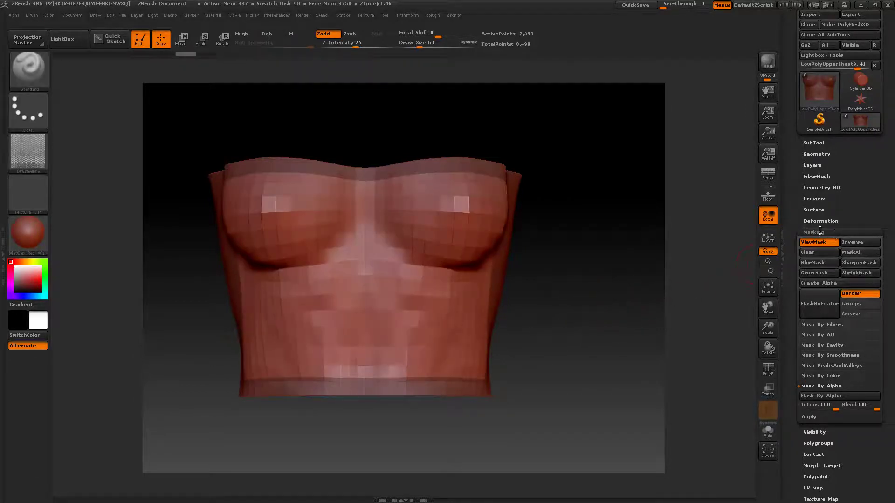
pyautogui.click(819, 231)
pyautogui.click(819, 231)
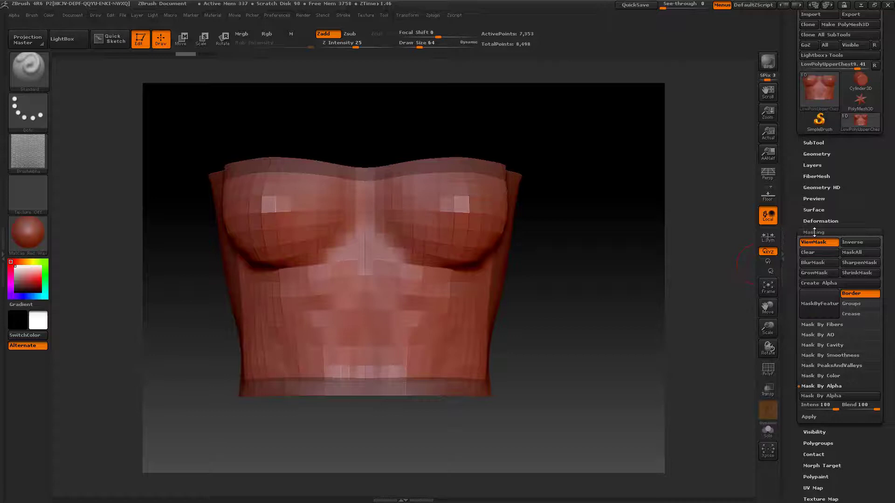
# Polish the chest subtool at maximum strength with its borders masked, and clear the mask.
pyautogui.click(814, 232)
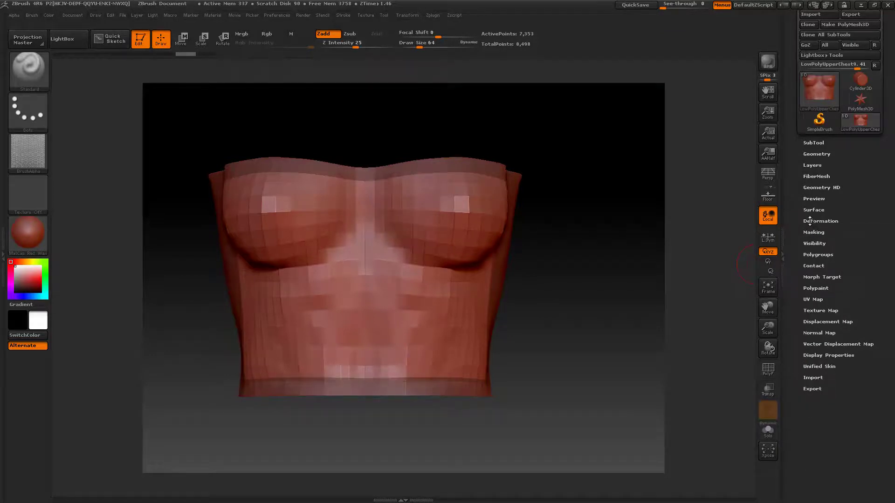
pyautogui.click(809, 221)
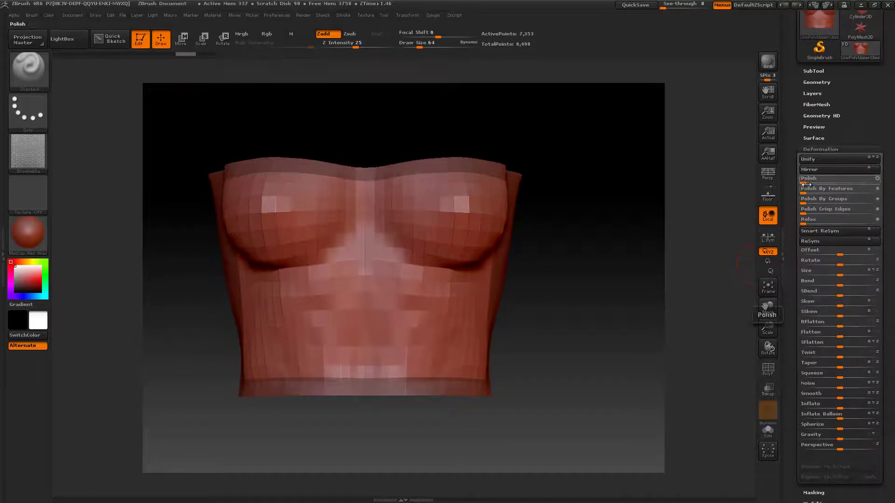
pyautogui.moveTo(803, 181); pyautogui.dragTo(890, 185)
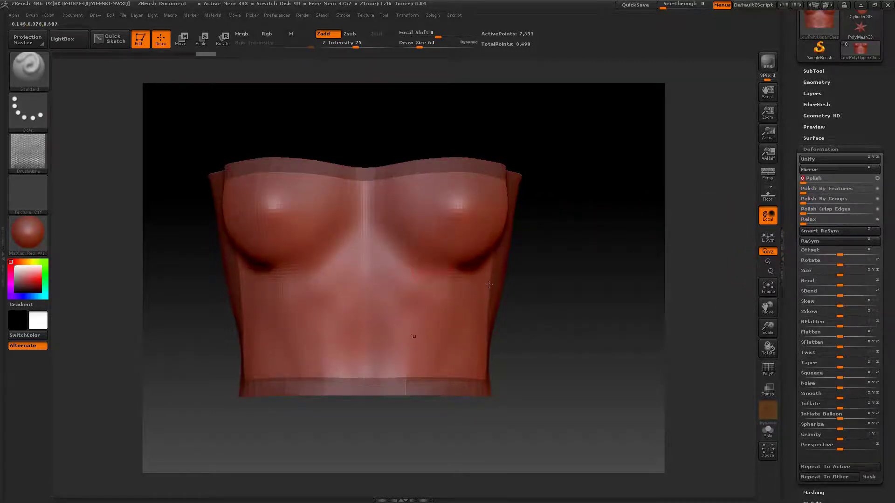
pyautogui.click(820, 149)
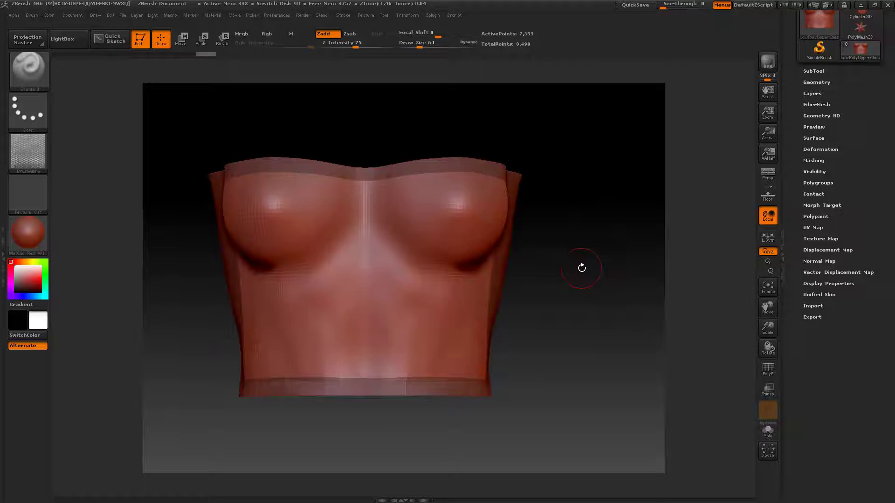
pyautogui.press('ctrl')
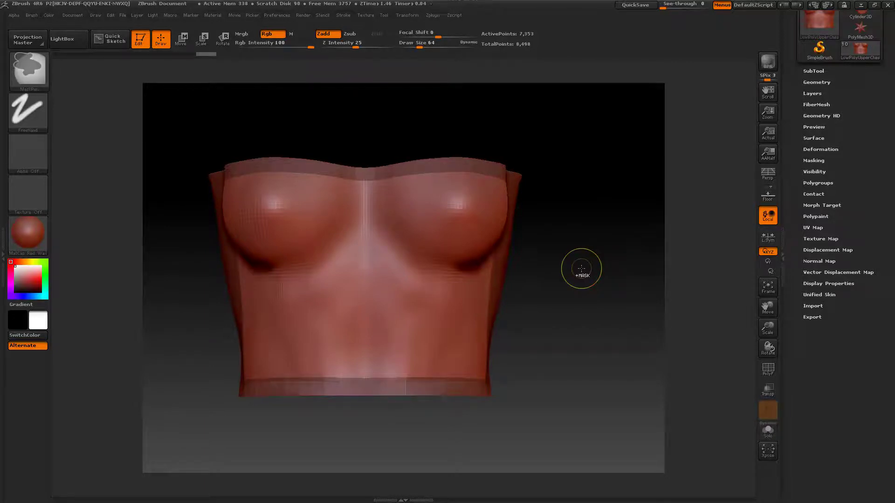
pyautogui.keyDown('ctrl'); pyautogui.moveTo(581, 268); pyautogui.dragTo(622, 310); pyautogui.keyUp('ctrl')
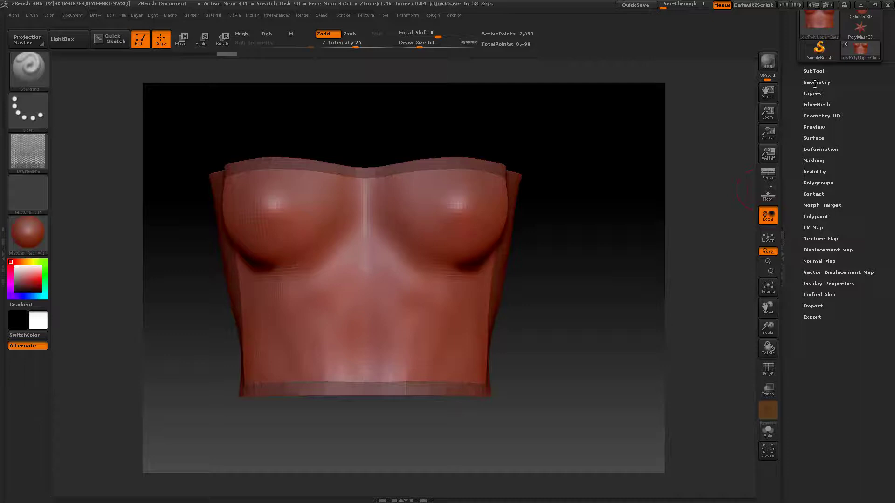
# Divide the chest subtool twice up to subdivision level 5, and check the wireframe density with Polyframe.
pyautogui.click(815, 82)
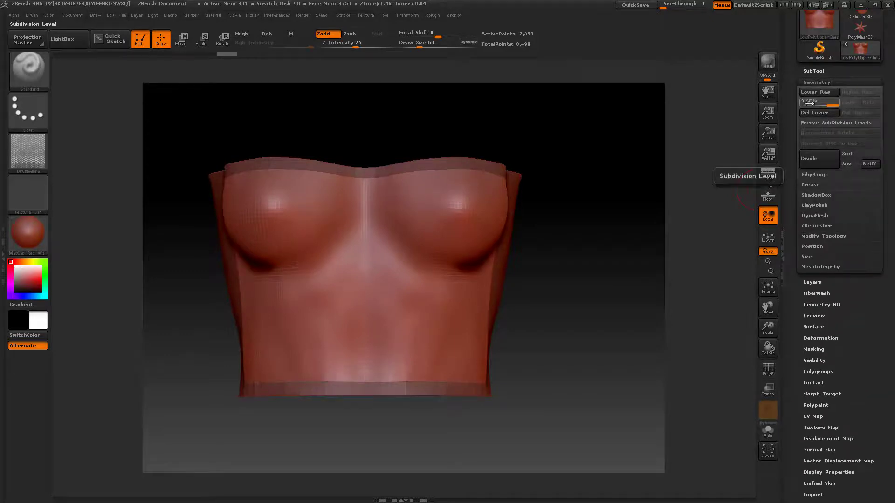
pyautogui.click(814, 161)
pyautogui.click(814, 161)
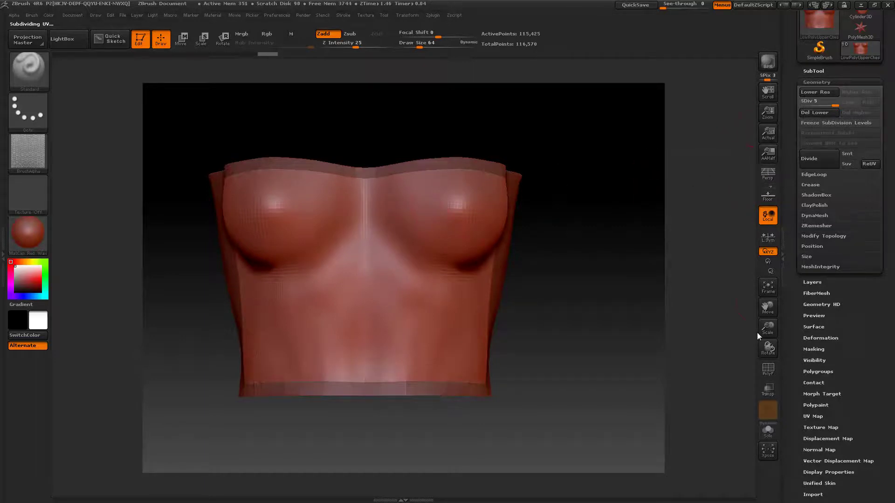
pyautogui.click(768, 369)
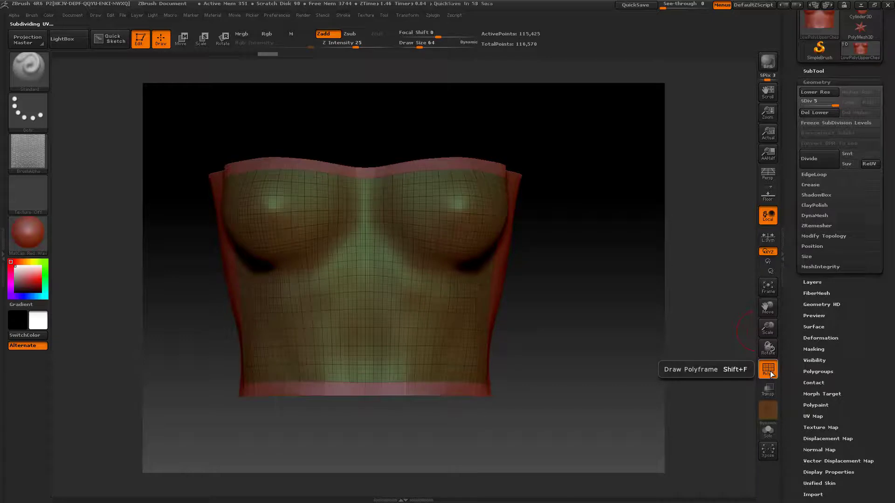
pyautogui.click(769, 371)
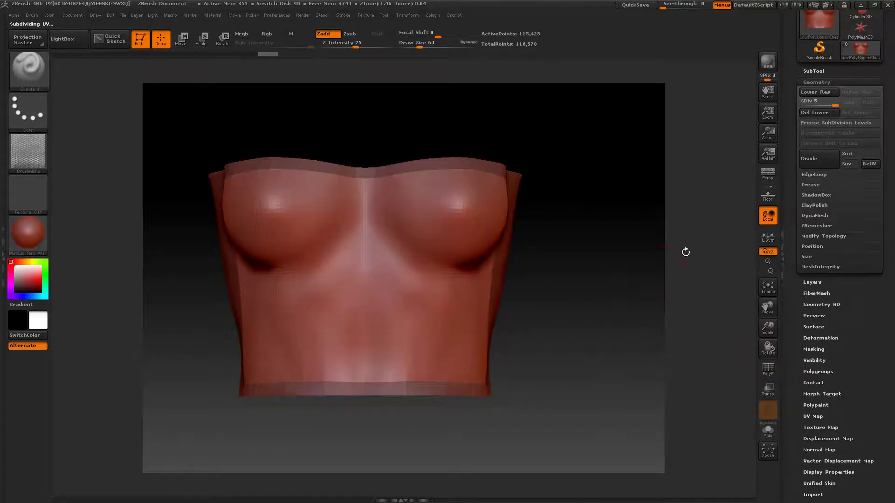
pyautogui.click(815, 81)
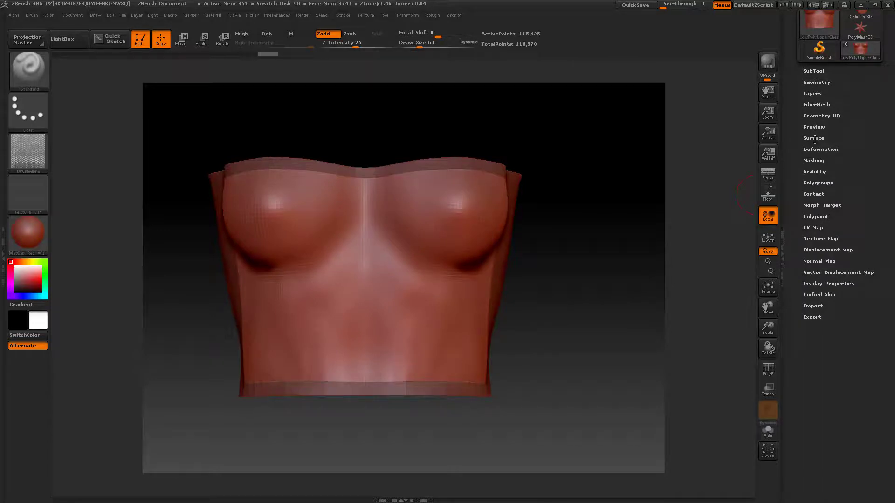
# Mask the chest subtool by the Scales alpha at intensity 100 and blend 100.
pyautogui.click(813, 160)
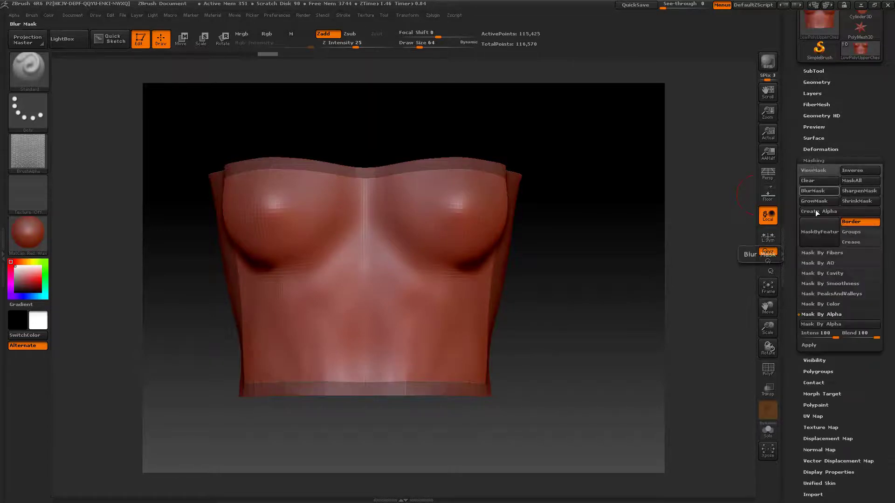
pyautogui.click(813, 326)
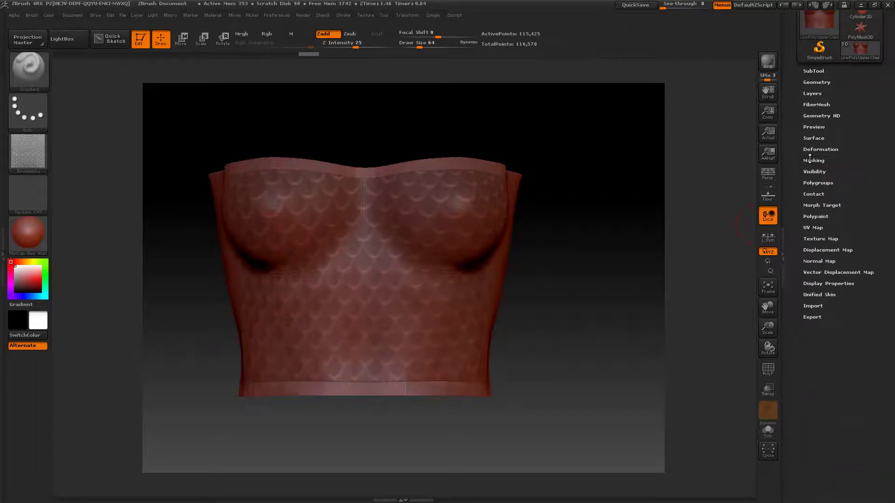
pyautogui.click(813, 160)
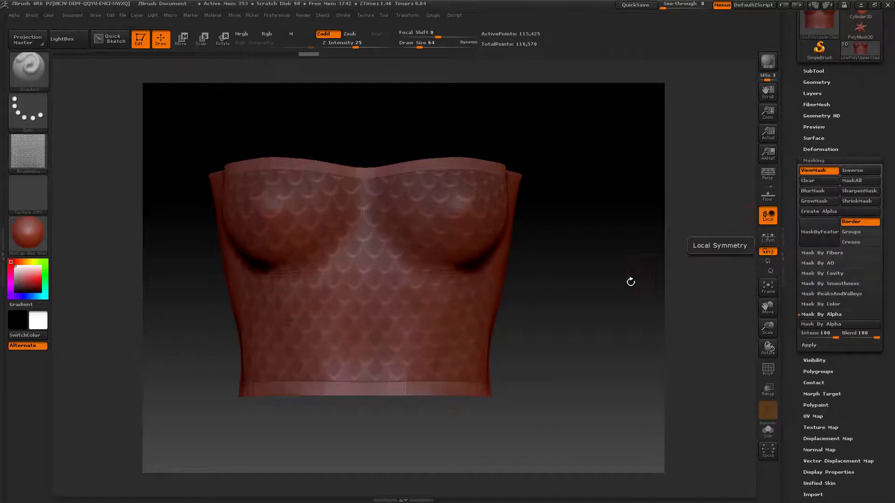
# Invert the scale mask back and forth to compare both versions, leaving it inverted from the original alpha mask.
pyautogui.press('ctrl')
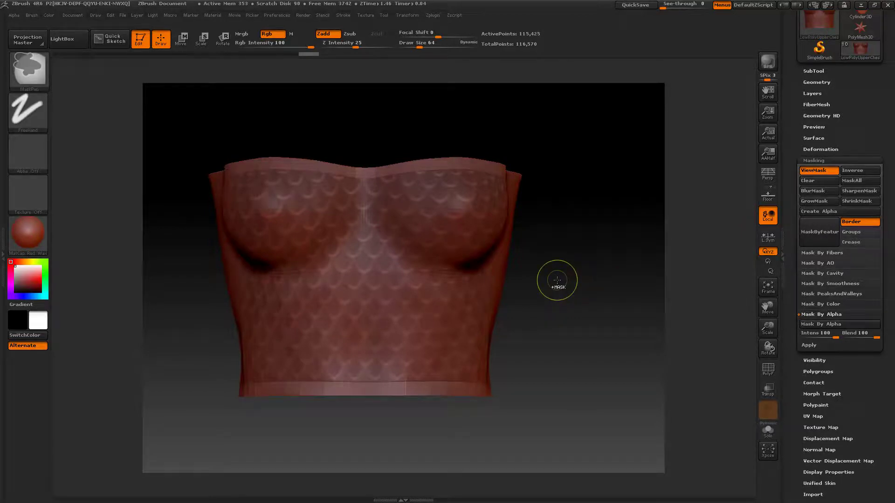
pyautogui.keyDown('ctrl'); pyautogui.click(556, 280); pyautogui.keyUp('ctrl')
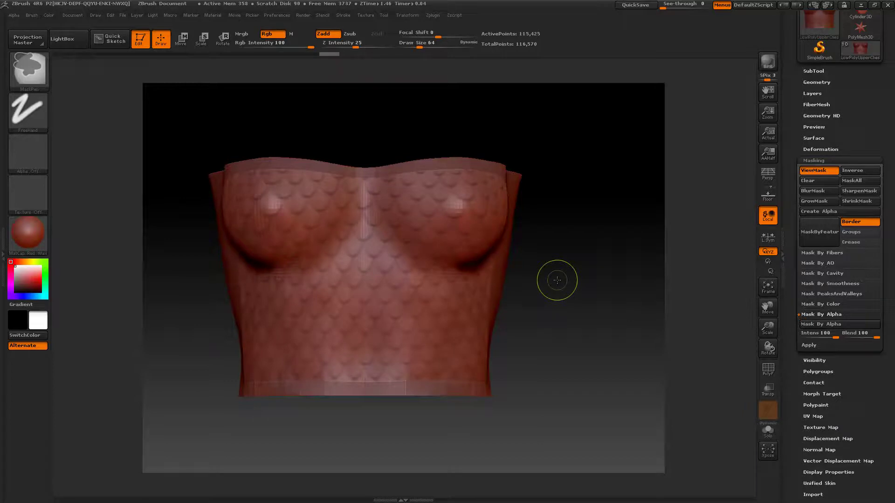
pyautogui.keyDown('ctrl'); pyautogui.click(557, 280); pyautogui.keyUp('ctrl')
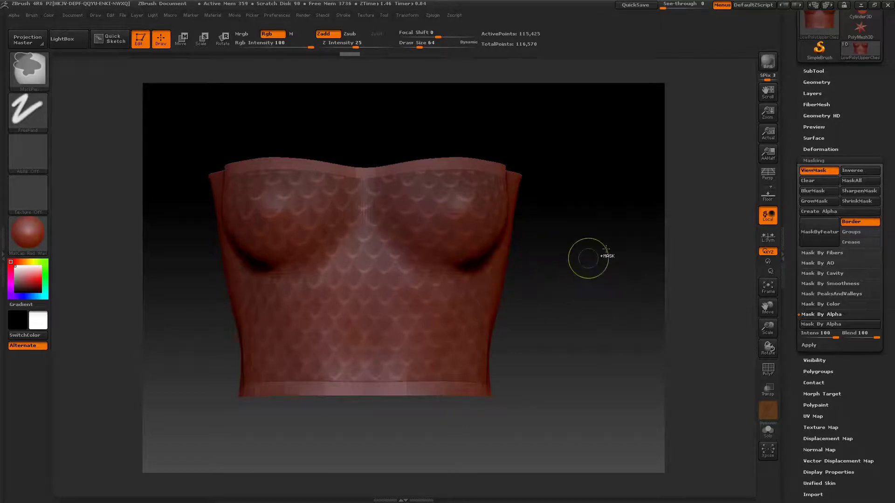
pyautogui.keyDown('ctrl'); pyautogui.click(581, 249); pyautogui.keyUp('ctrl')
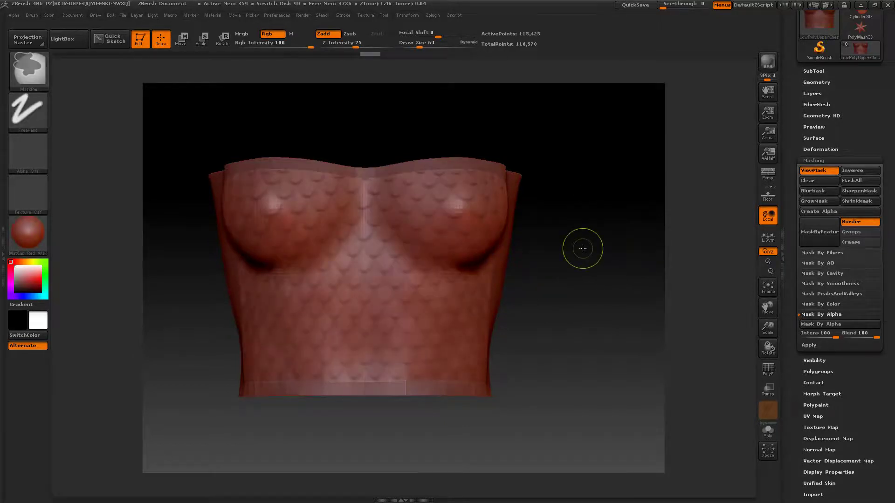
pyautogui.keyDown('ctrl'); pyautogui.click(583, 249); pyautogui.keyUp('ctrl')
pyautogui.keyDown('ctrl'); pyautogui.click(582, 248); pyautogui.keyUp('ctrl')
pyautogui.keyDown('ctrl'); pyautogui.click(582, 248); pyautogui.keyUp('ctrl')
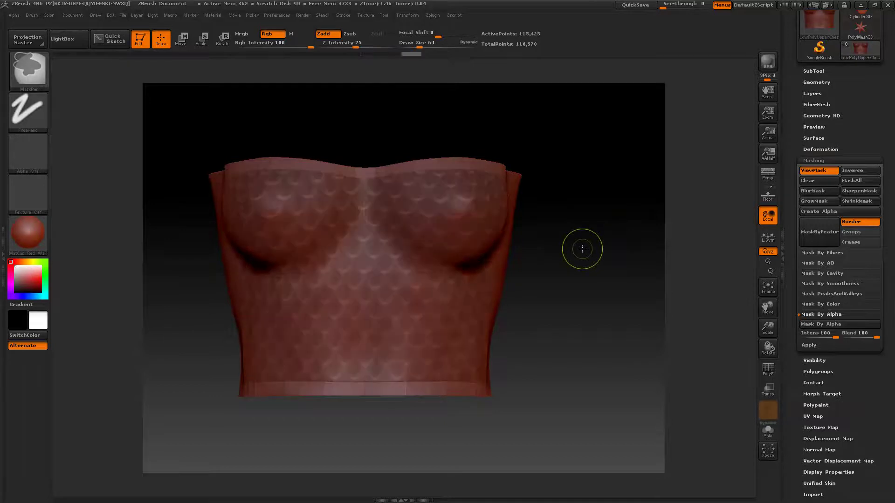
pyautogui.keyDown('ctrl'); pyautogui.click(582, 249); pyautogui.keyUp('ctrl')
pyautogui.keyDown('ctrl'); pyautogui.click(582, 249); pyautogui.keyUp('ctrl')
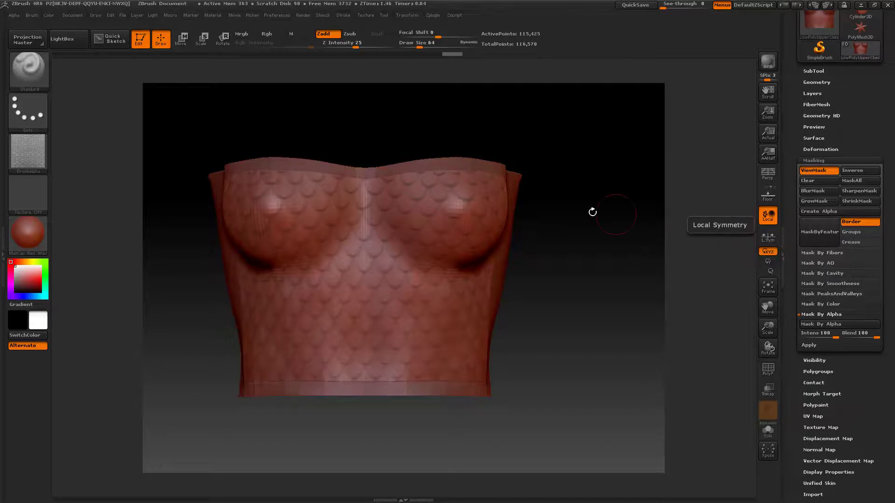
pyautogui.click(813, 161)
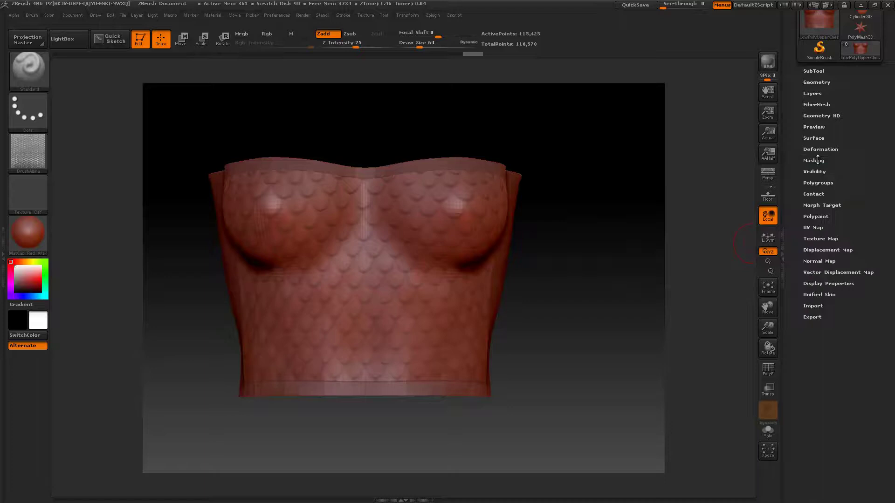
# Inflate the unmasked scale areas of the chest subtool by 25, and clear the mask.
pyautogui.click(818, 150)
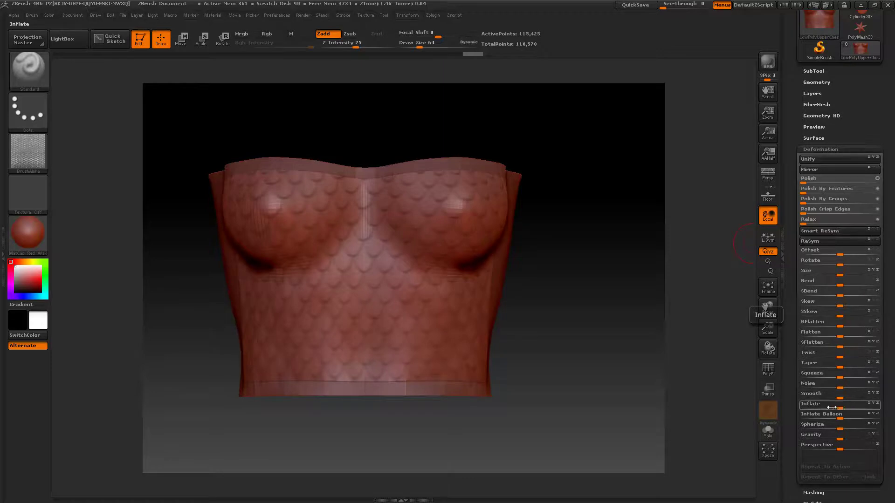
pyautogui.moveTo(804, 403); pyautogui.dragTo(812, 403)
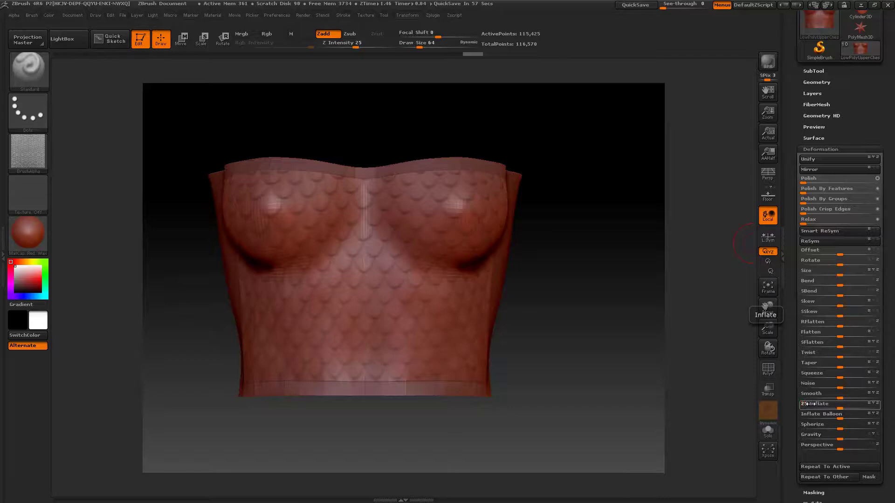
pyautogui.moveTo(809, 403); pyautogui.dragTo(809, 404)
pyautogui.moveTo(595, 337); pyautogui.dragTo(593, 314)
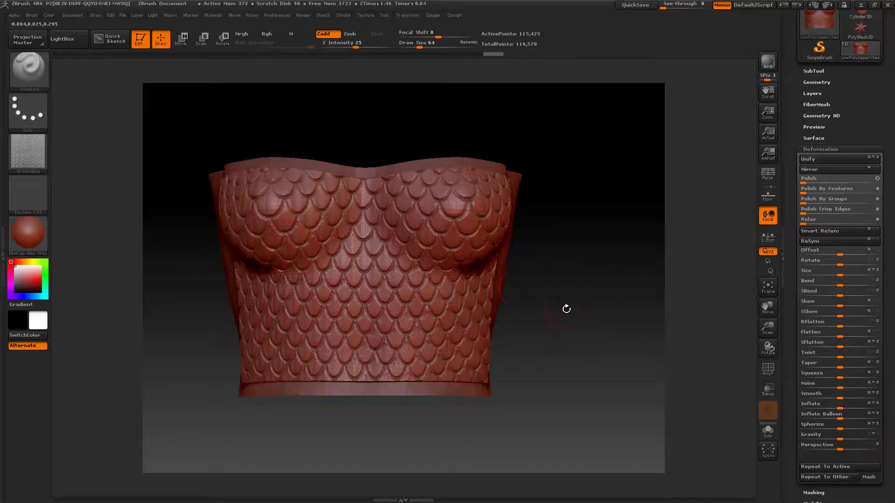
pyautogui.click(817, 149)
pyautogui.press('ctrl')
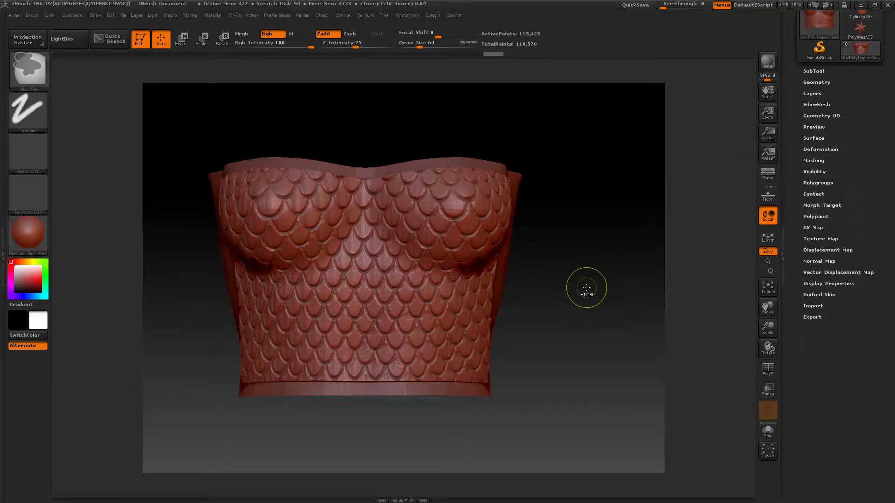
pyautogui.keyDown('ctrl'); pyautogui.moveTo(586, 289); pyautogui.dragTo(630, 329); pyautogui.keyUp('ctrl')
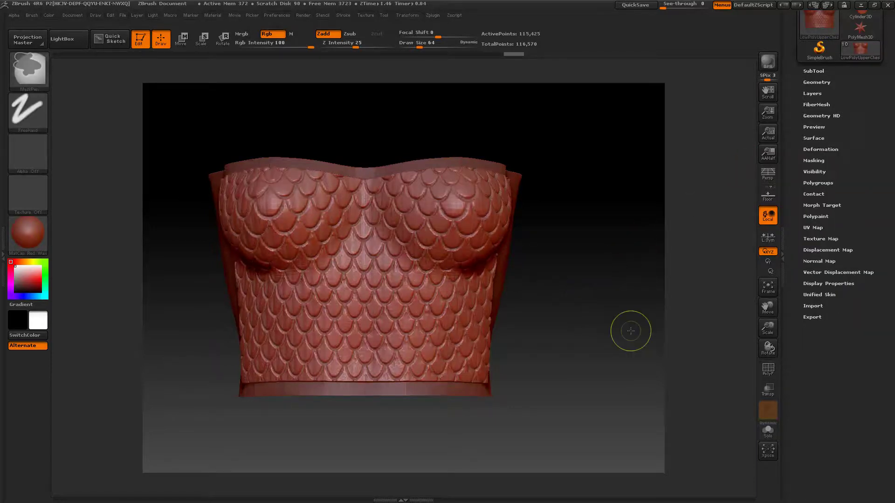
# Divide the scaled chest subtool once more to subdivision level 6.
pyautogui.click(816, 82)
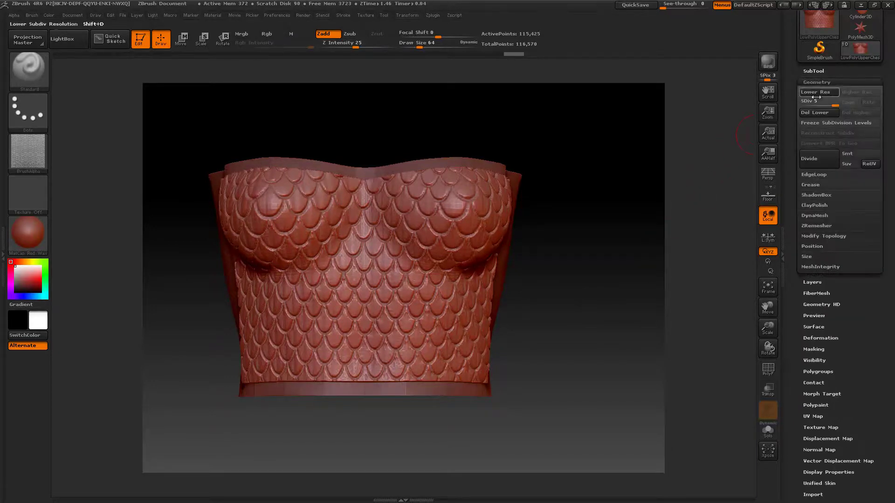
pyautogui.click(816, 162)
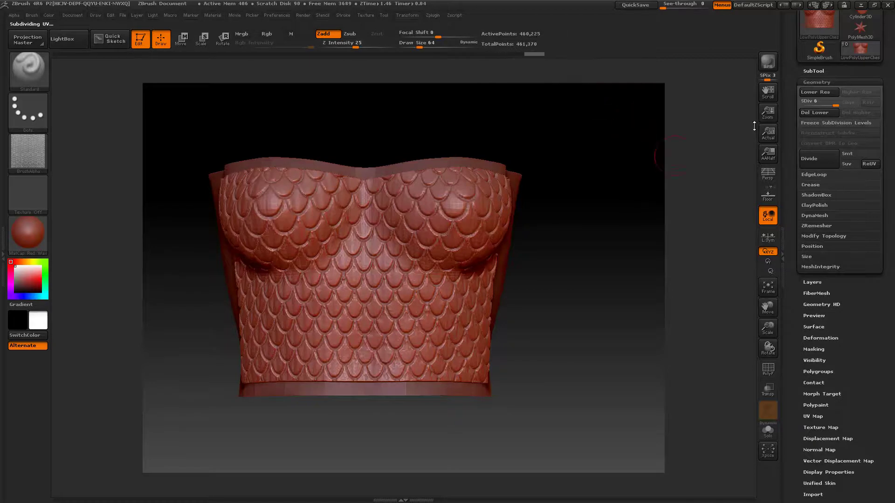
pyautogui.click(812, 82)
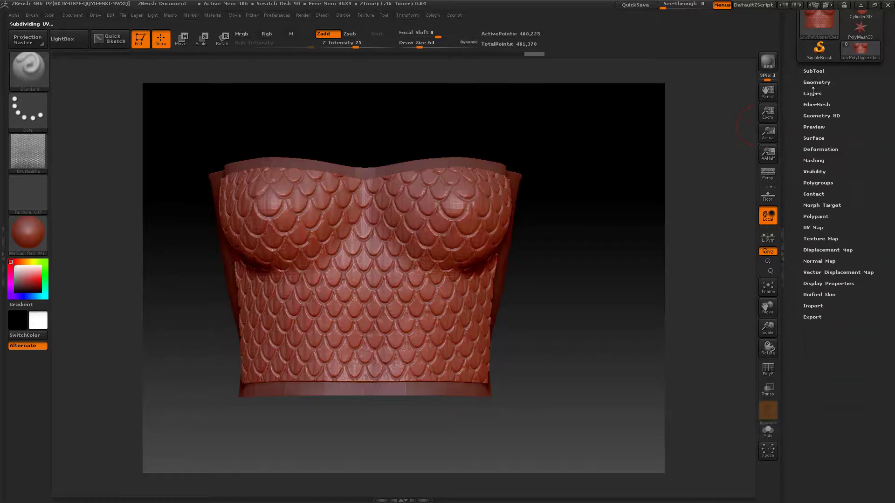
pyautogui.click(814, 150)
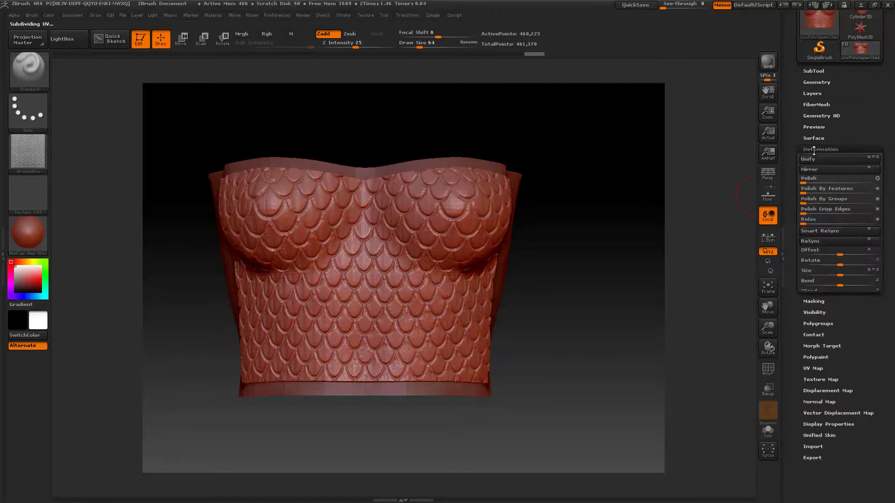
pyautogui.click(817, 149)
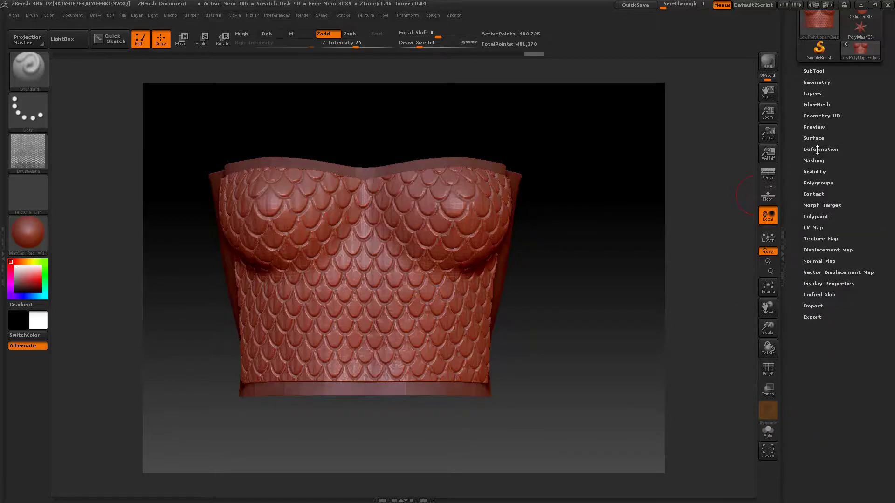
# Mask the level 6 chest subtool's open edges by features with only Border enabled, and bring up the deformation options.
pyautogui.click(815, 161)
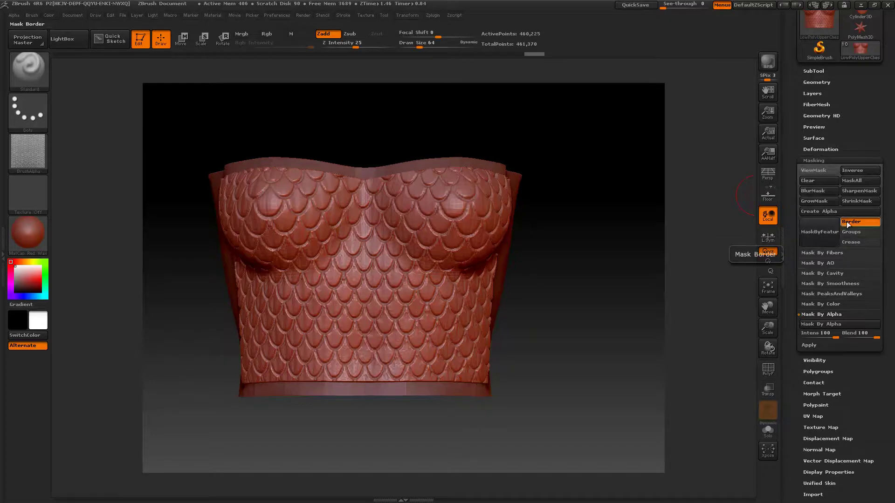
pyautogui.click(821, 231)
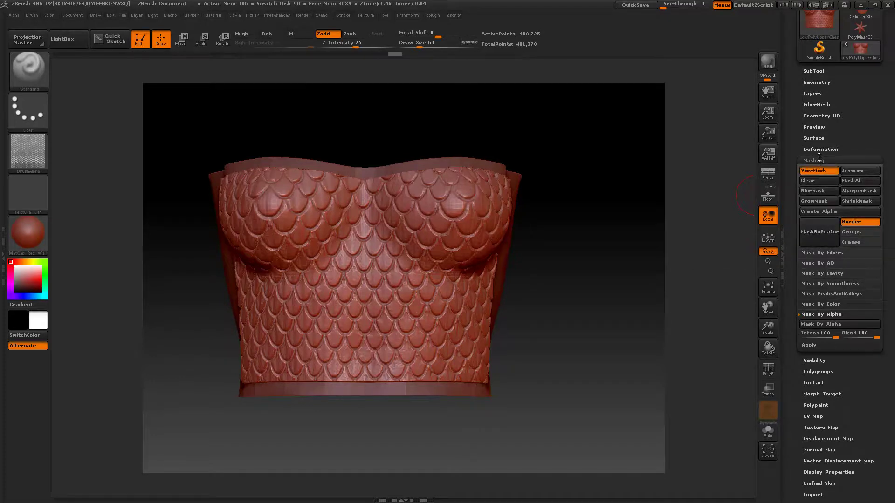
pyautogui.click(815, 161)
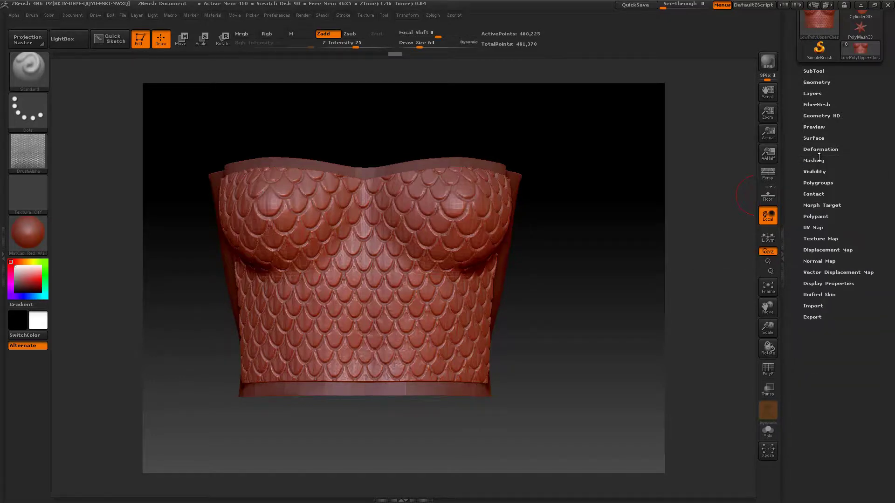
pyautogui.click(818, 149)
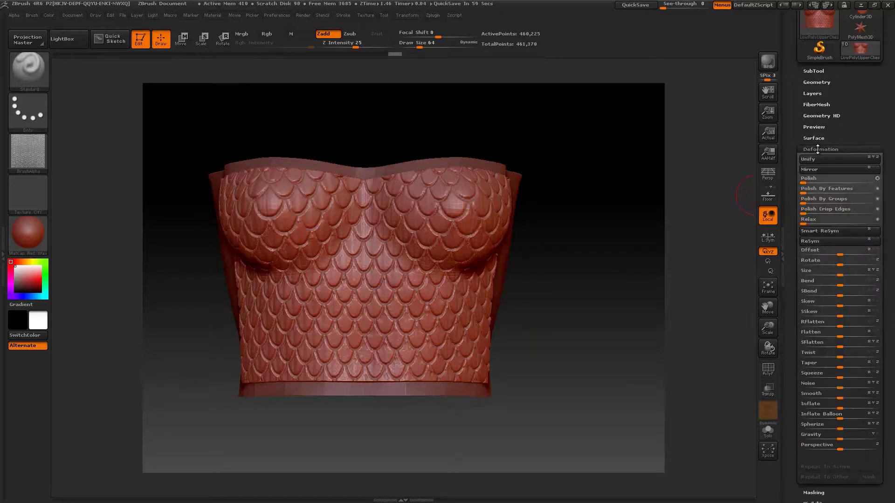
# Polish the chest subtool's scaled surface with the Polish deformation while its borders stay masked.
pyautogui.moveTo(806, 182); pyautogui.dragTo(877, 181)
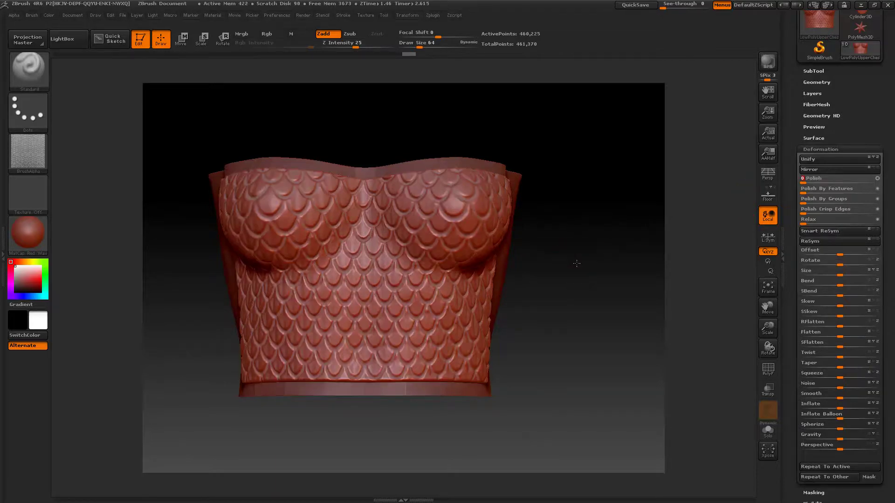
pyautogui.moveTo(575, 260)
pyautogui.mouseDown()
pyautogui.moveTo(594, 260)
pyautogui.moveTo(551, 262)
pyautogui.moveTo(577, 255)
pyautogui.moveTo(590, 293)
pyautogui.mouseUp()
pyautogui.press('ctrl')
pyautogui.keyDown('alt'); pyautogui.moveTo(535, 300); pyautogui.dragTo(572, 344); pyautogui.keyUp('alt')
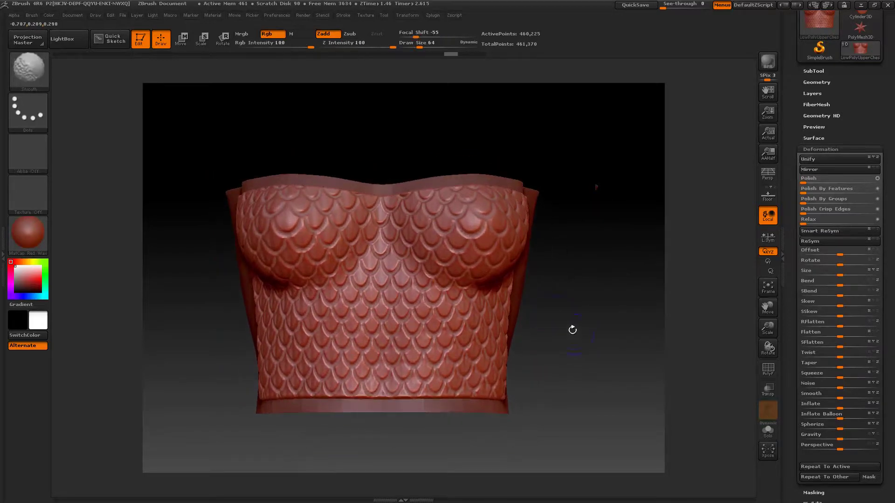
pyautogui.keyDown('ctrl'); pyautogui.moveTo(571, 299); pyautogui.dragTo(505, 354); pyautogui.keyUp('ctrl')
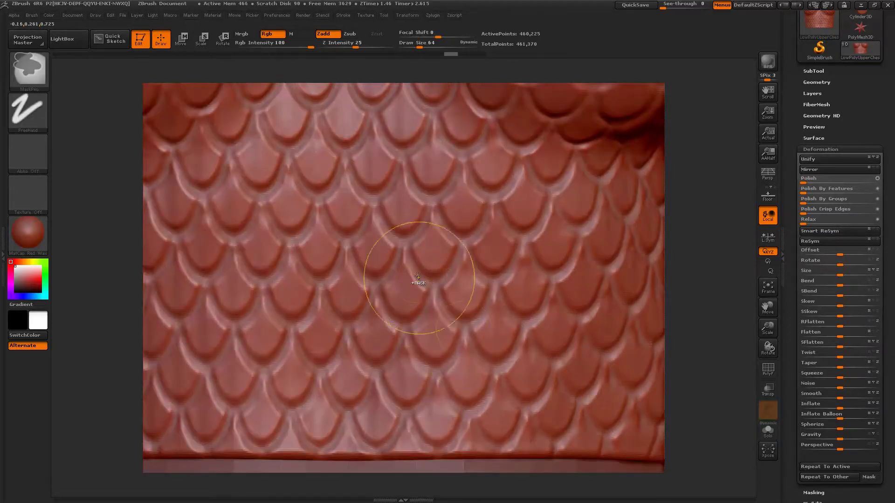
pyautogui.hotkey('ctrl', 'shift')
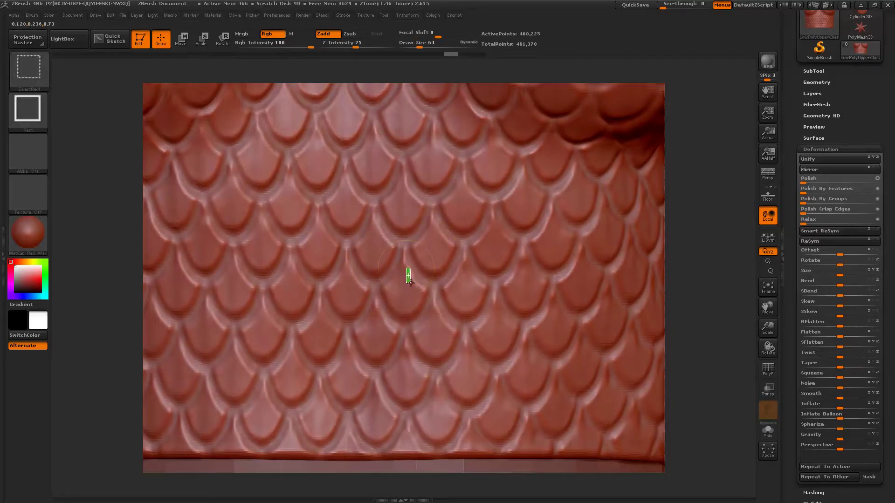
pyautogui.keyDown('ctrl'); pyautogui.keyDown('shift'); pyautogui.click(407, 270); pyautogui.keyUp('shift'); pyautogui.keyUp('ctrl')
pyautogui.keyDown('ctrl'); pyautogui.keyDown('shift'); pyautogui.click(424, 303); pyautogui.keyUp('shift'); pyautogui.keyUp('ctrl')
pyautogui.press('shift')
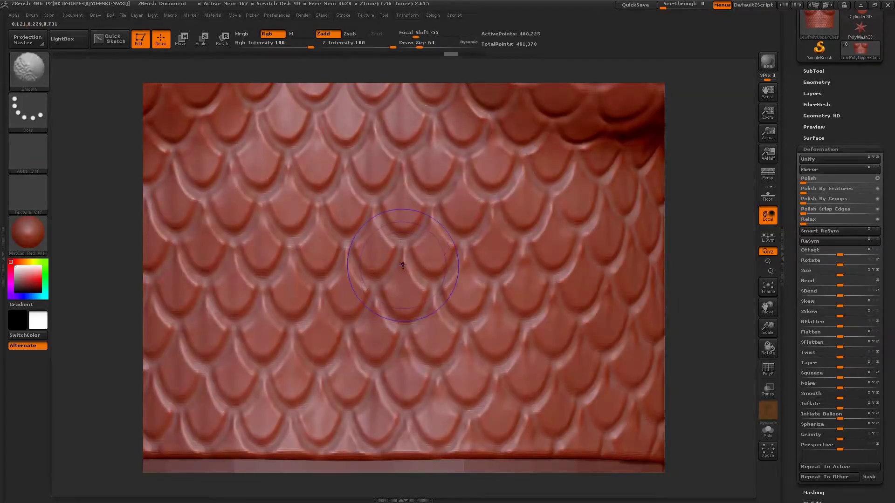
pyautogui.press('f')
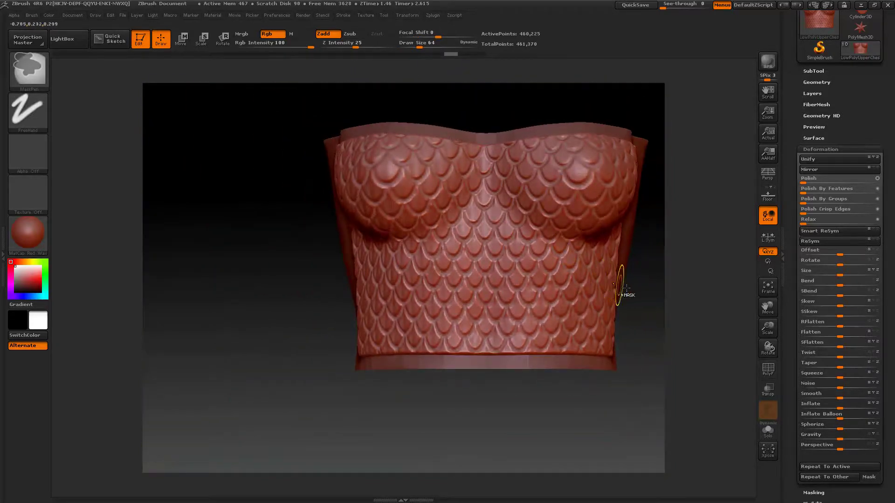
# Set the Smooth brush to Z Intensity 15, Draw Size 24 and Focal Shift 25 for softening the scales.
pyautogui.moveTo(629, 293)
pyautogui.keyDown('alt'); pyautogui.mouseDown()
pyautogui.moveTo(666, 298)
pyautogui.moveTo(668, 281)
pyautogui.moveTo(777, 278)
pyautogui.moveTo(569, 320)
pyautogui.moveTo(579, 296)
pyautogui.mouseUp(); pyautogui.keyUp('alt')
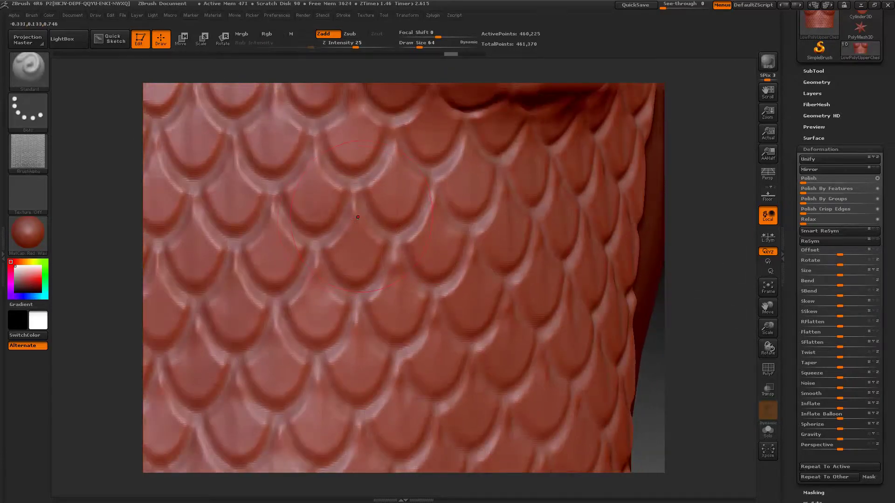
pyautogui.press('shift')
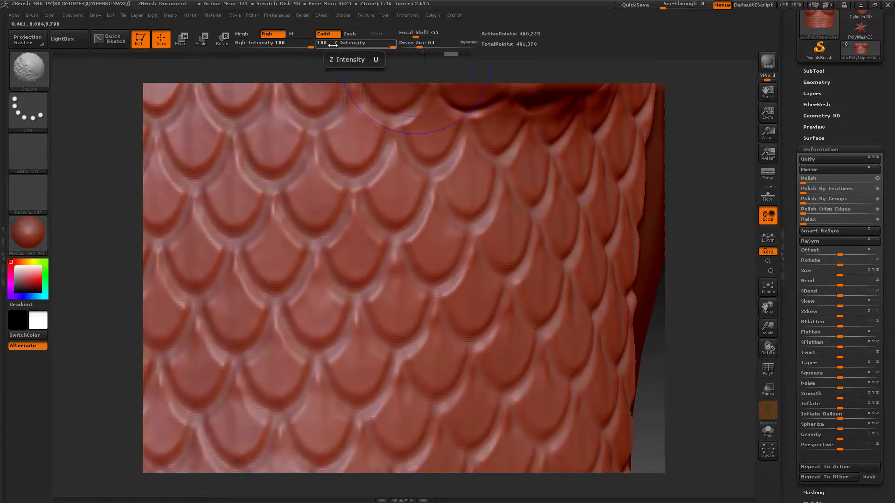
pyautogui.moveTo(390, 47); pyautogui.dragTo(358, 48)
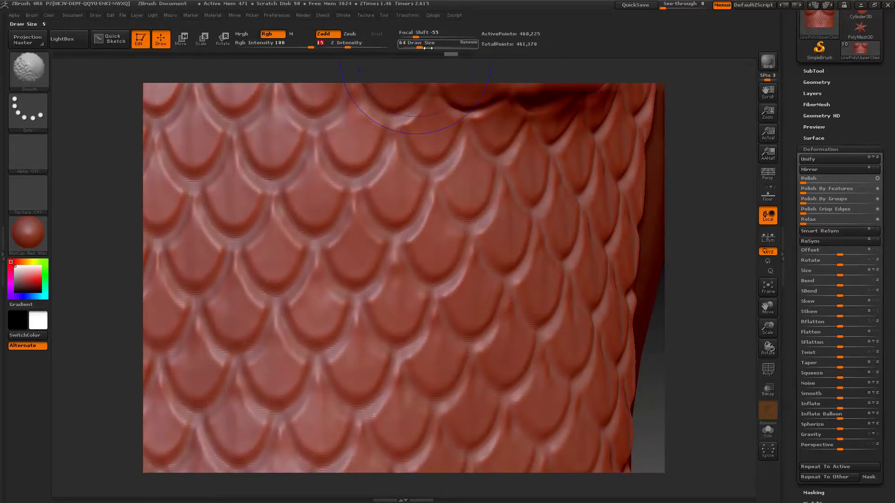
pyautogui.moveTo(418, 47); pyautogui.dragTo(413, 47)
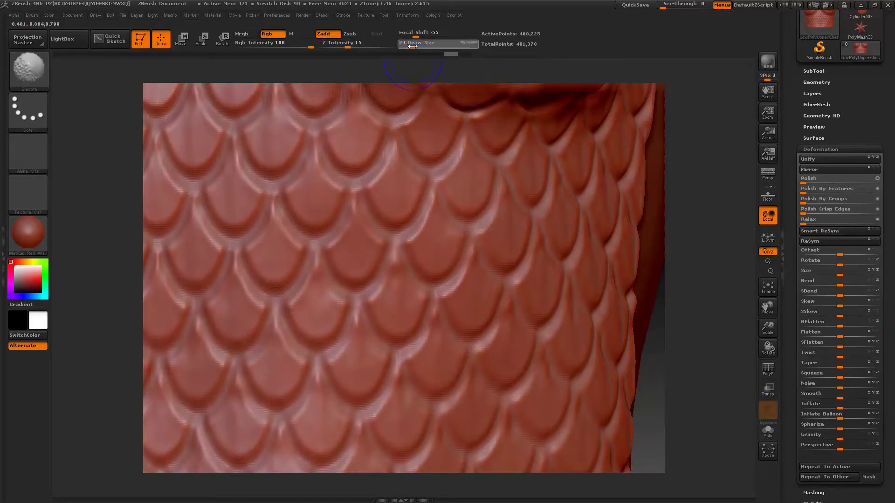
pyautogui.moveTo(413, 35); pyautogui.dragTo(450, 36)
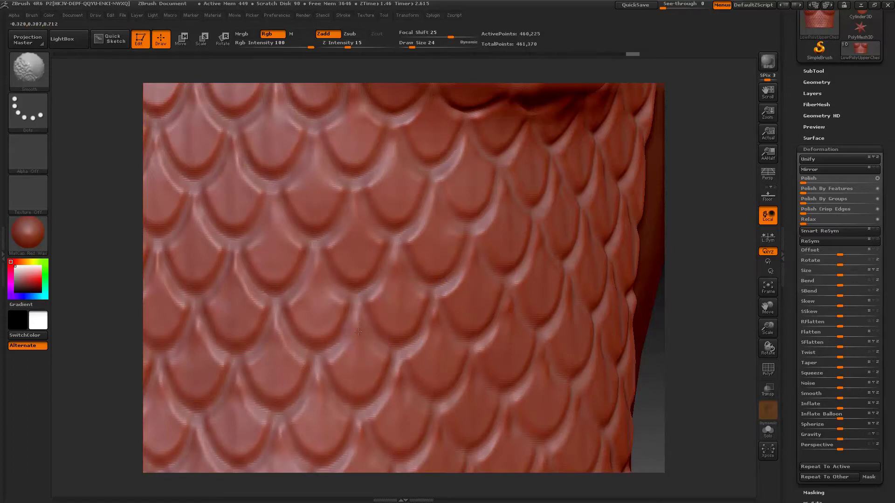
# Lightly smooth the scale detail on the front of the chest armor, and check the armor from its side.
pyautogui.press('shift')
pyautogui.moveTo(495, 360)
pyautogui.mouseDown()
pyautogui.moveTo(547, 278)
pyautogui.moveTo(573, 321)
pyautogui.moveTo(611, 338)
pyautogui.moveTo(588, 338)
pyautogui.moveTo(625, 359)
pyautogui.moveTo(622, 338)
pyautogui.moveTo(621, 405)
pyautogui.moveTo(635, 341)
pyautogui.moveTo(596, 340)
pyautogui.moveTo(631, 336)
pyautogui.mouseUp()
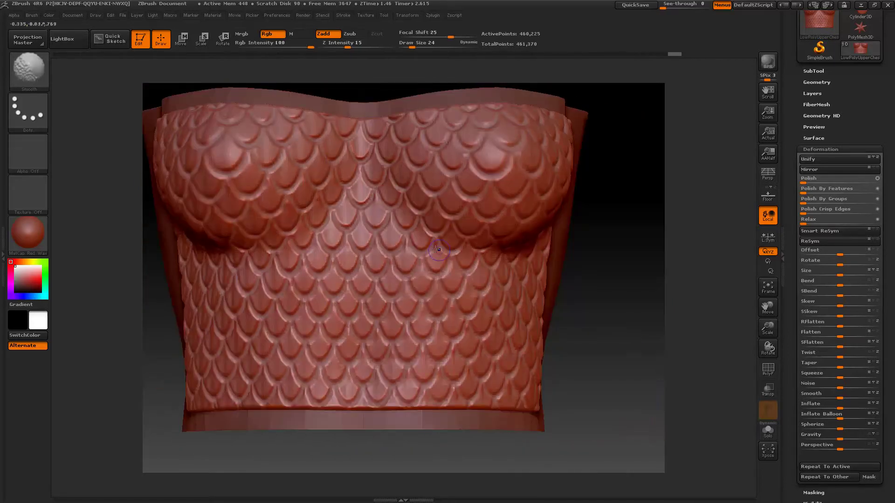
pyautogui.moveTo(569, 321); pyautogui.dragTo(573, 325)
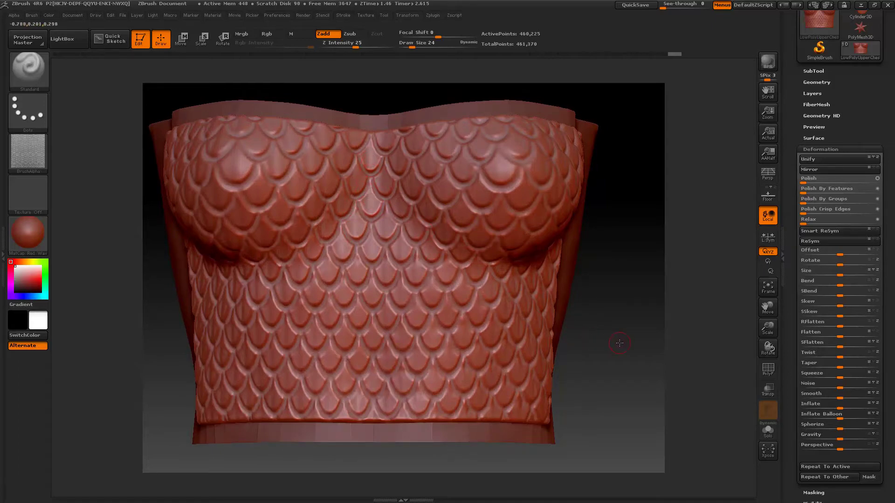
pyautogui.moveTo(619, 343); pyautogui.dragTo(584, 341)
pyautogui.keyDown('shift'); pyautogui.moveTo(317, 330); pyautogui.dragTo(598, 325); pyautogui.keyUp('shift')
pyautogui.moveTo(613, 337); pyautogui.dragTo(551, 261)
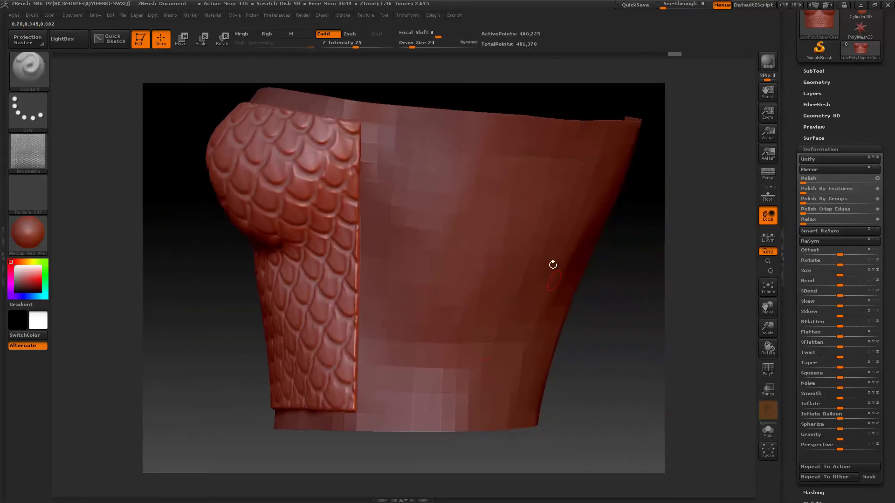